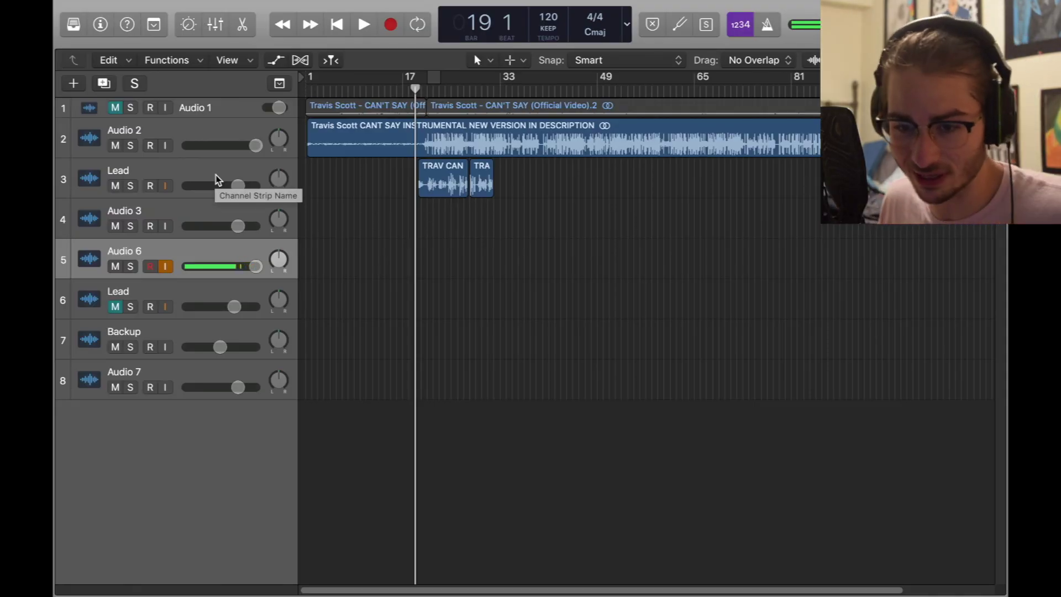
# Move the Audio 6 track up to directly below the first Lead track and rename it Dry.
pyautogui.click(217, 180)
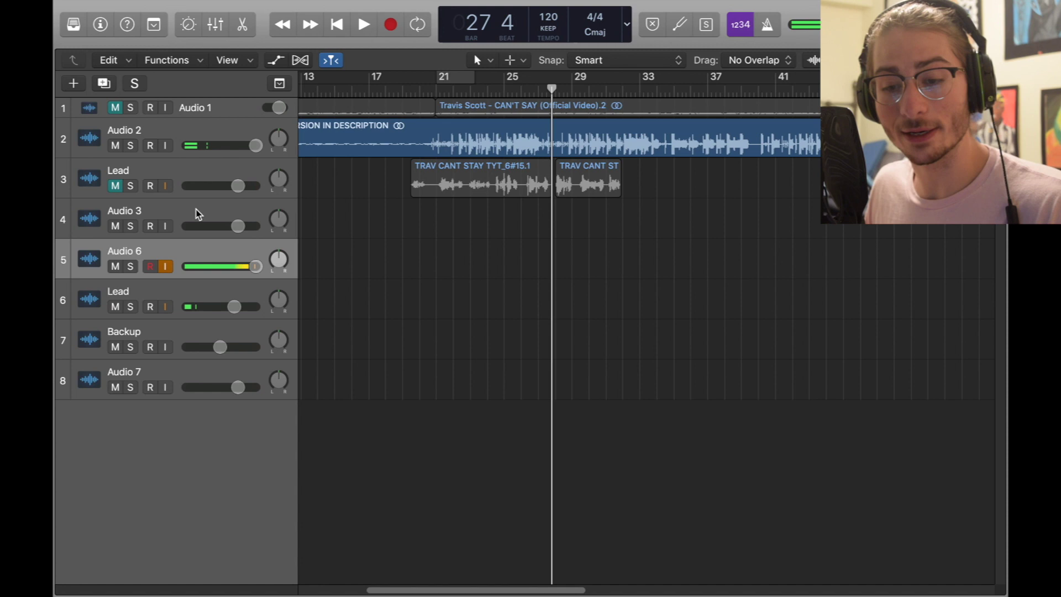
pyautogui.click(181, 218)
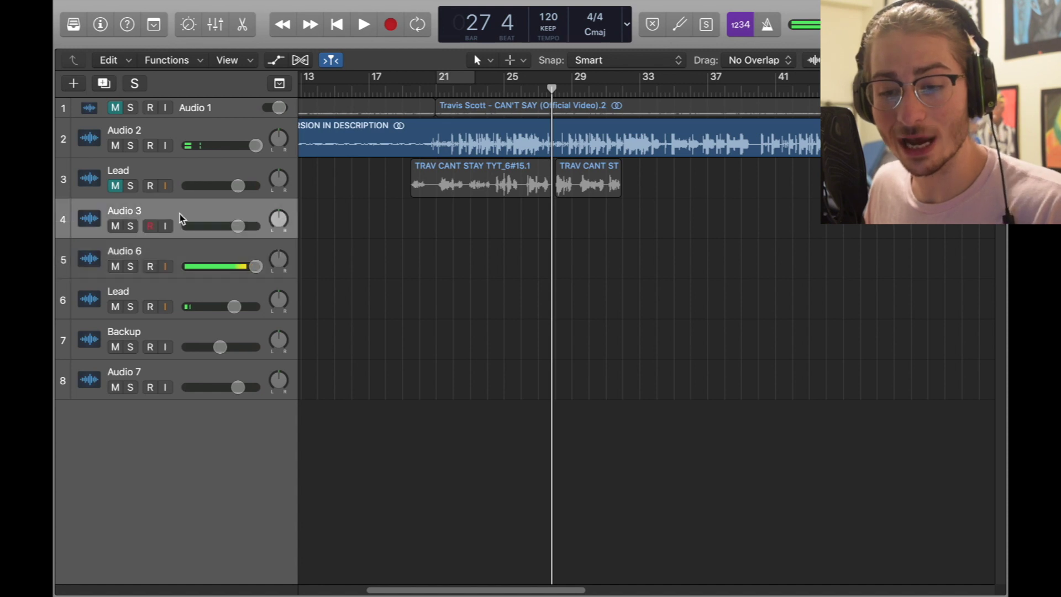
pyautogui.moveTo(178, 254); pyautogui.dragTo(187, 216)
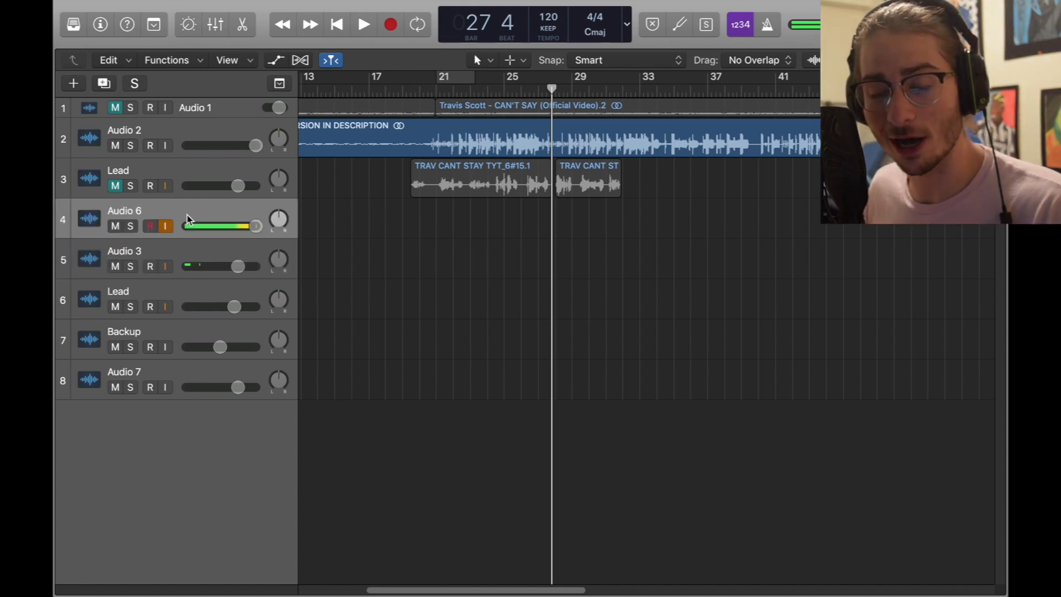
pyautogui.doubleClick(127, 212)
pyautogui.write('Dry')
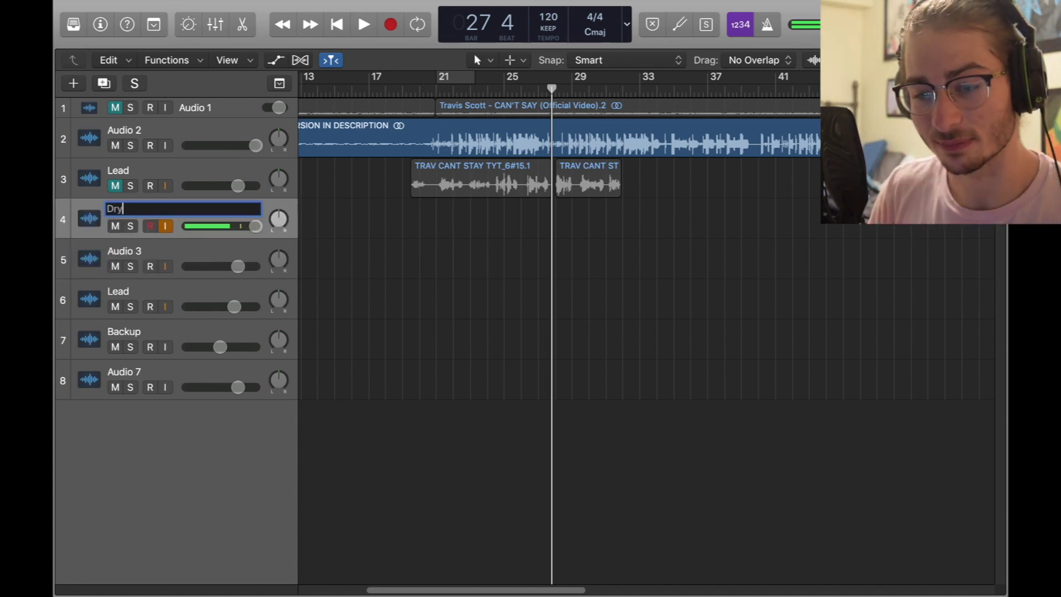
pyautogui.press('Return')
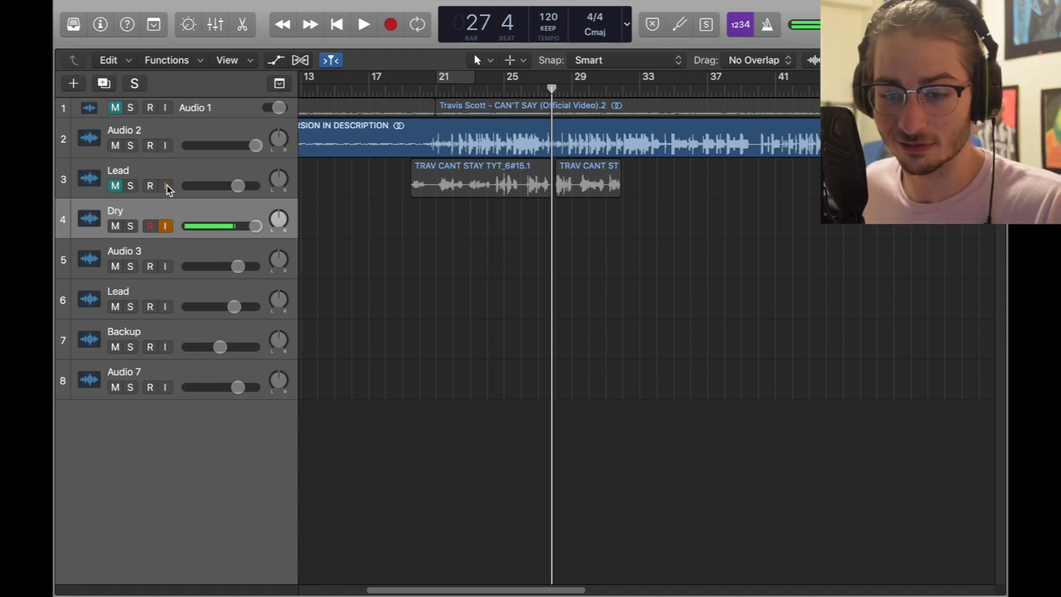
# Show the mixer and add Pitch Correction to the Dry channel, using root F, natural min scale and 0 ms response.
pyautogui.press('x')
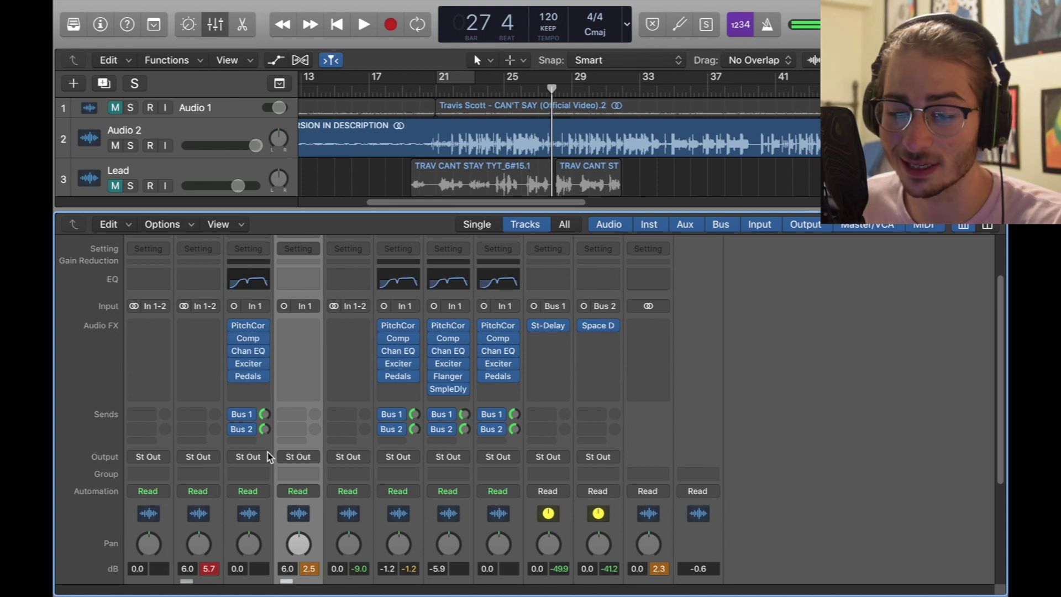
pyautogui.scroll(-5, 273, 185)
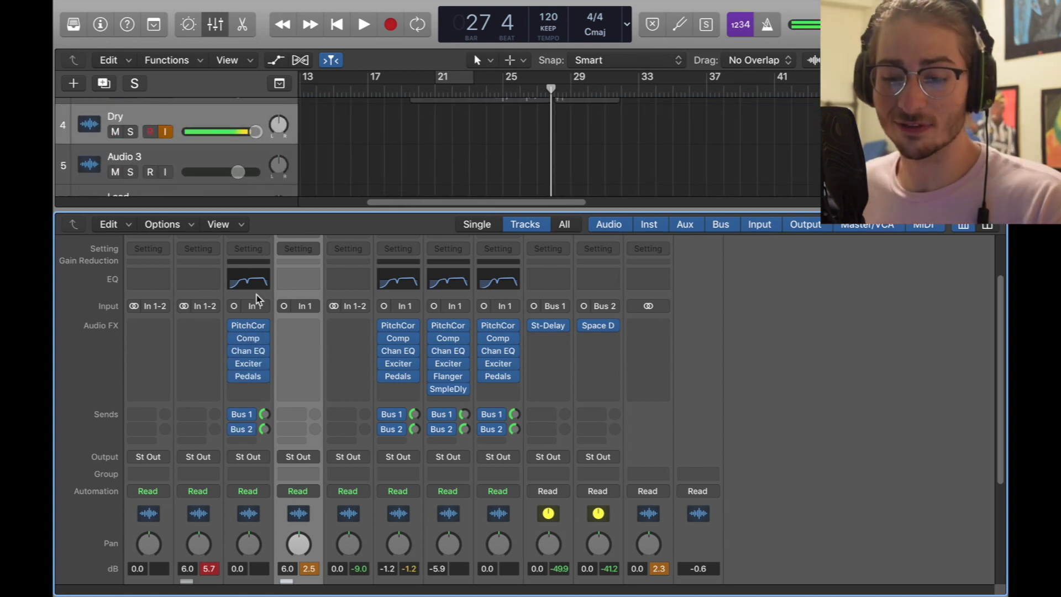
pyautogui.click(316, 327)
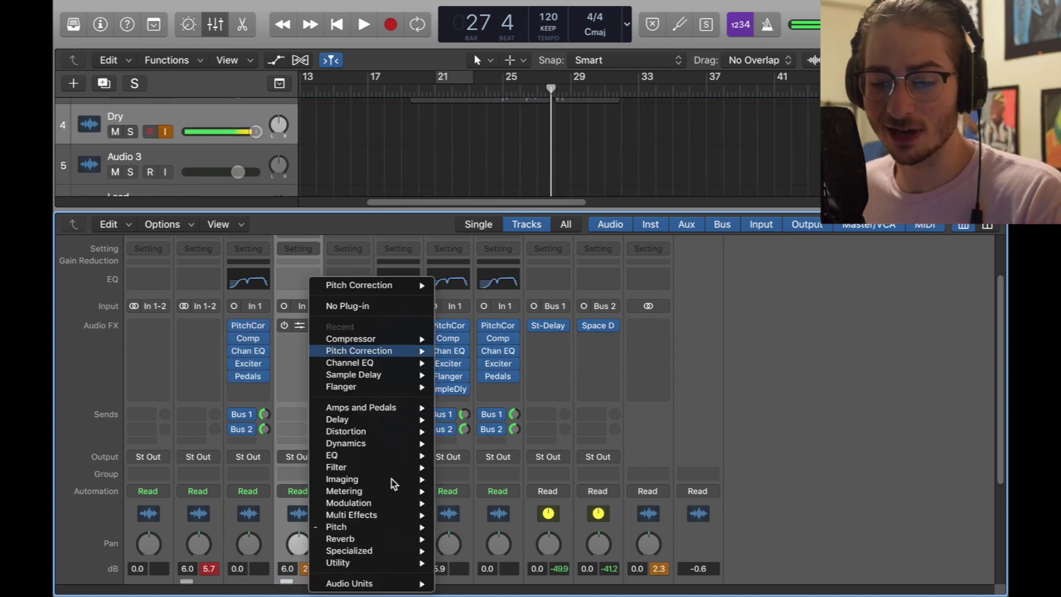
pyautogui.moveTo(395, 528)
pyautogui.click(581, 527)
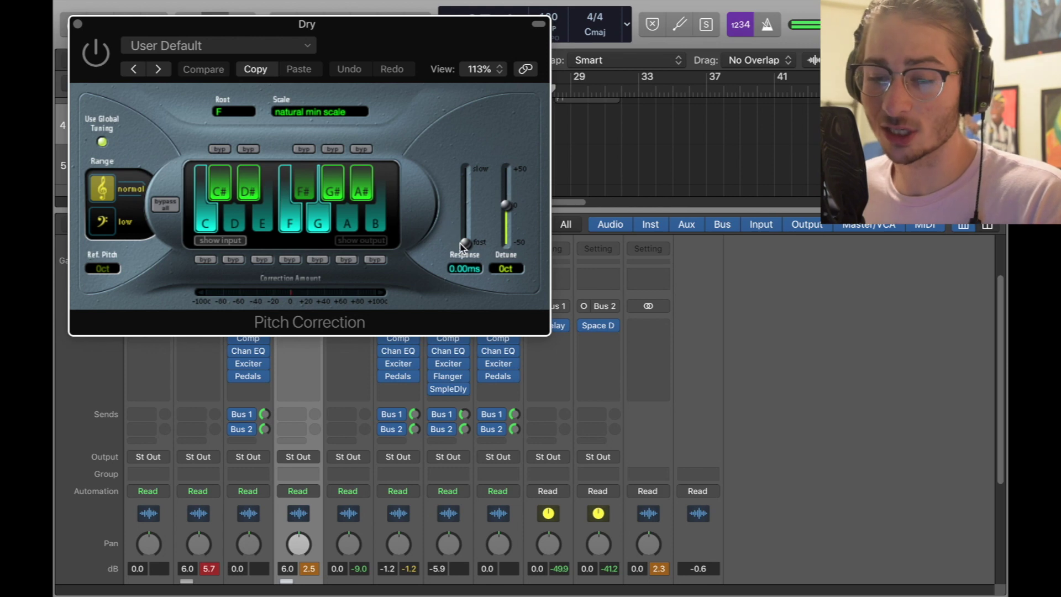
pyautogui.click(78, 24)
# Add a Compressor below Pitch Correction on the Dry channel and open its settings.
pyautogui.moveTo(248, 340)
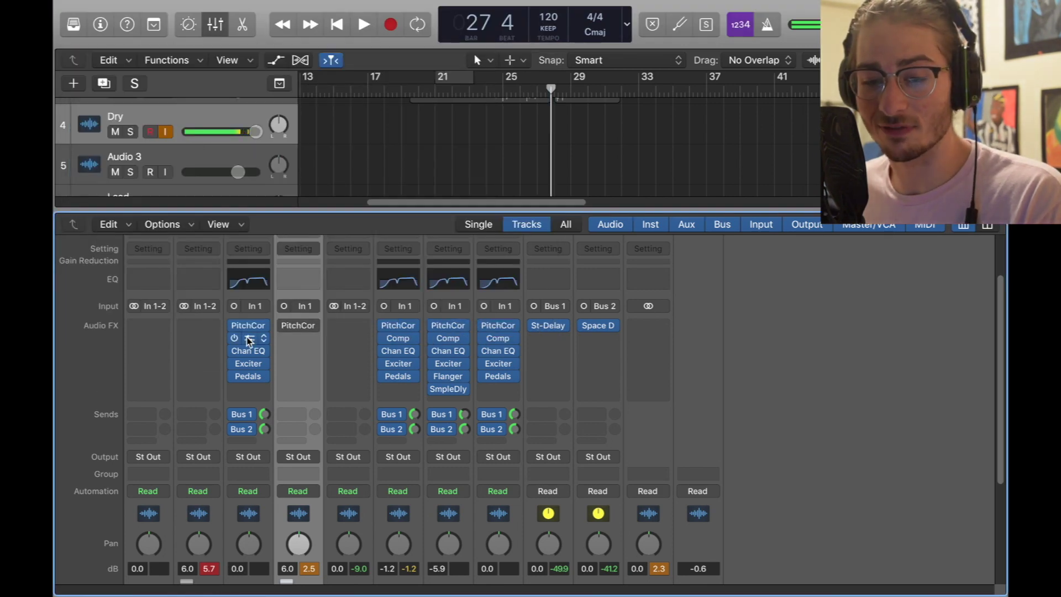
pyautogui.click(308, 339)
pyautogui.moveTo(381, 444)
pyautogui.click(600, 454)
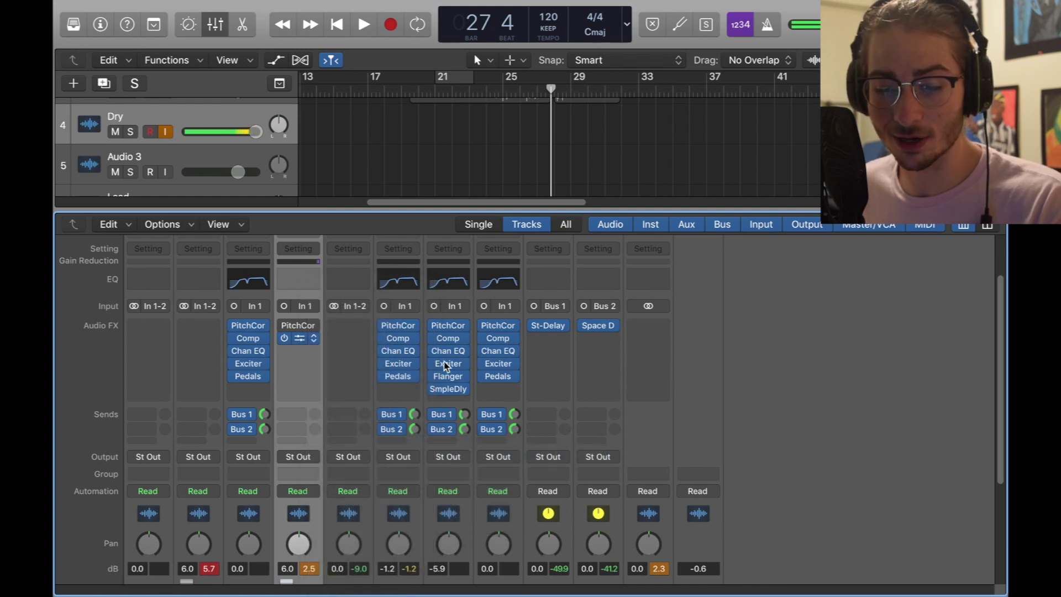
pyautogui.click(301, 340)
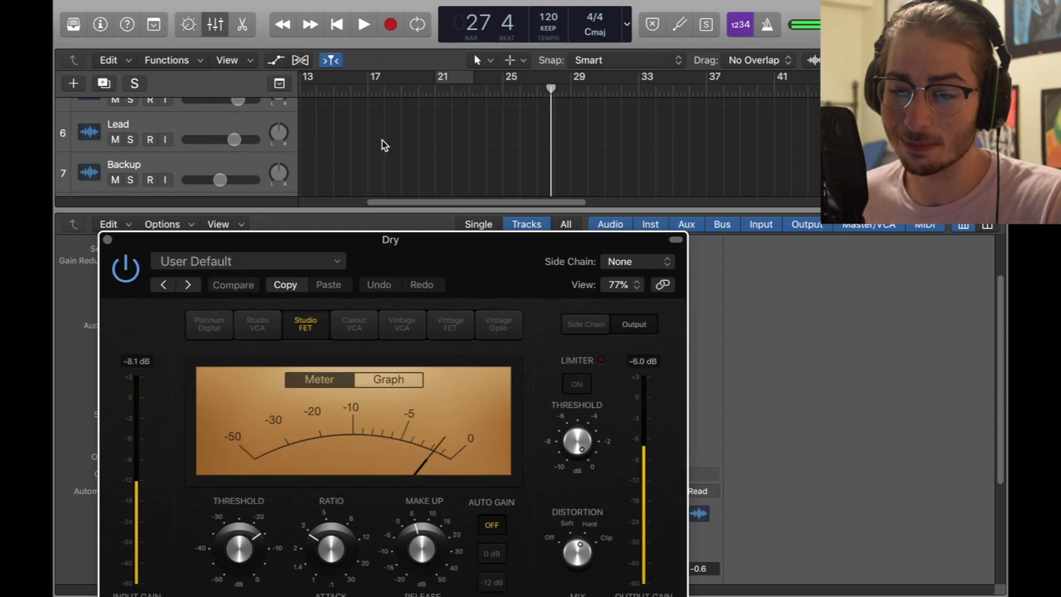
# Move the playhead to bar 21 and examine the Dry compressor's threshold, ratio, make-up gain, attack and release.
pyautogui.scroll(3, 386, 145)
pyautogui.click(439, 83)
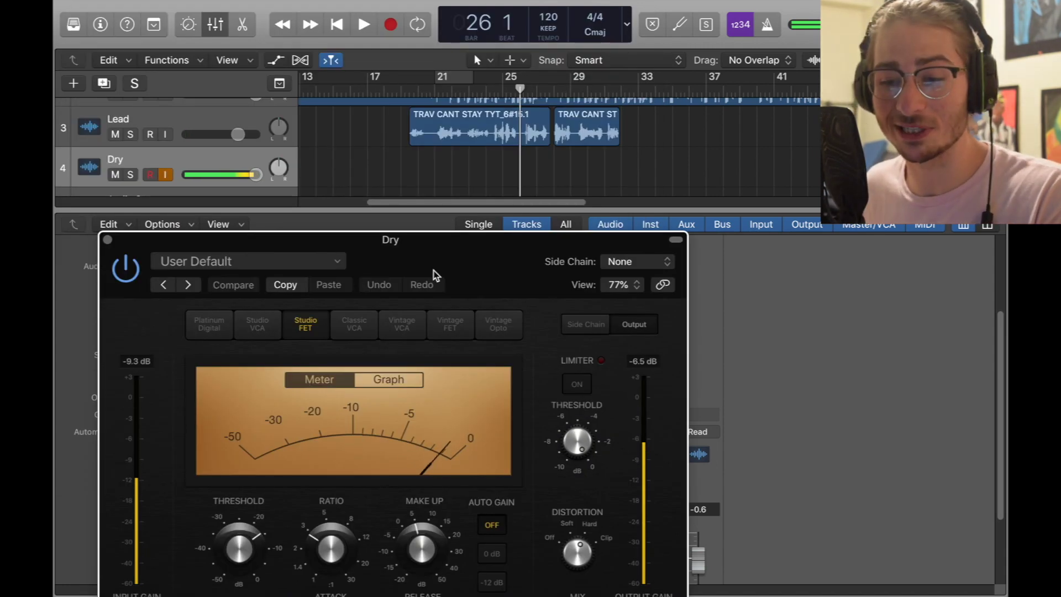
pyautogui.moveTo(433, 275); pyautogui.dragTo(534, 126)
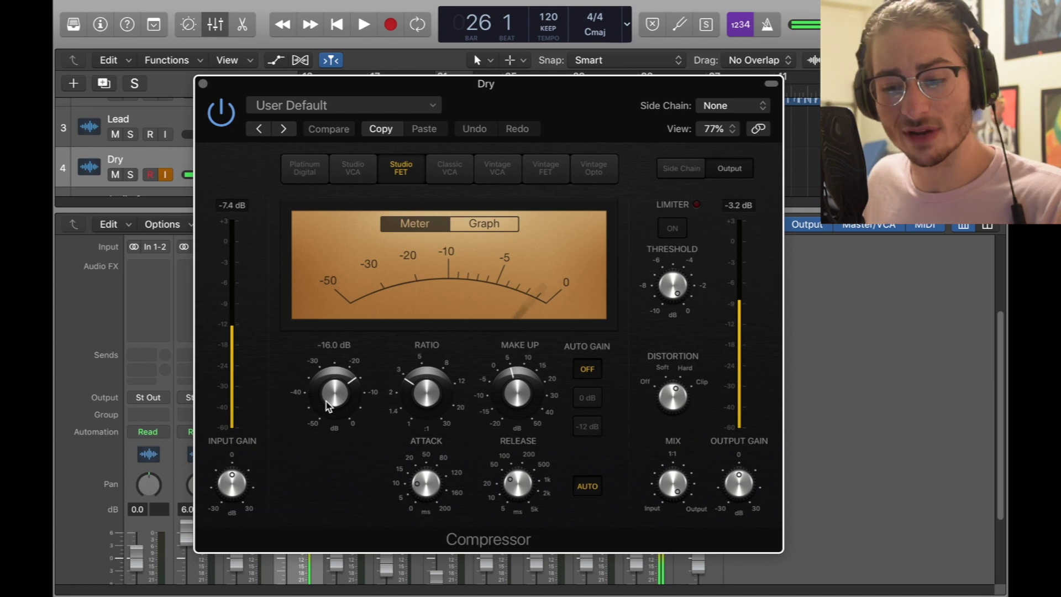
pyautogui.moveTo(431, 401)
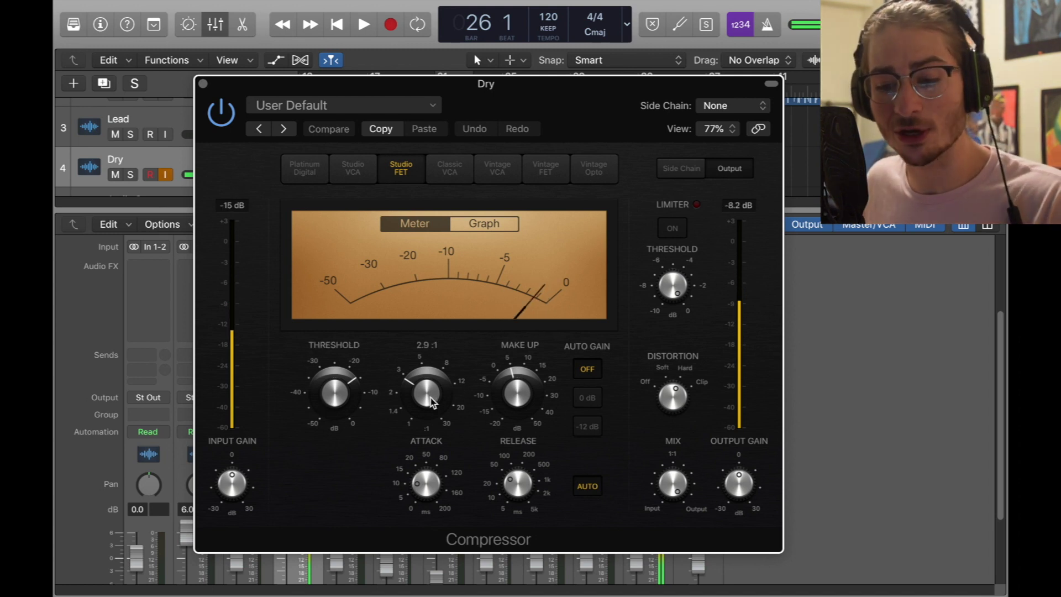
pyautogui.moveTo(501, 389)
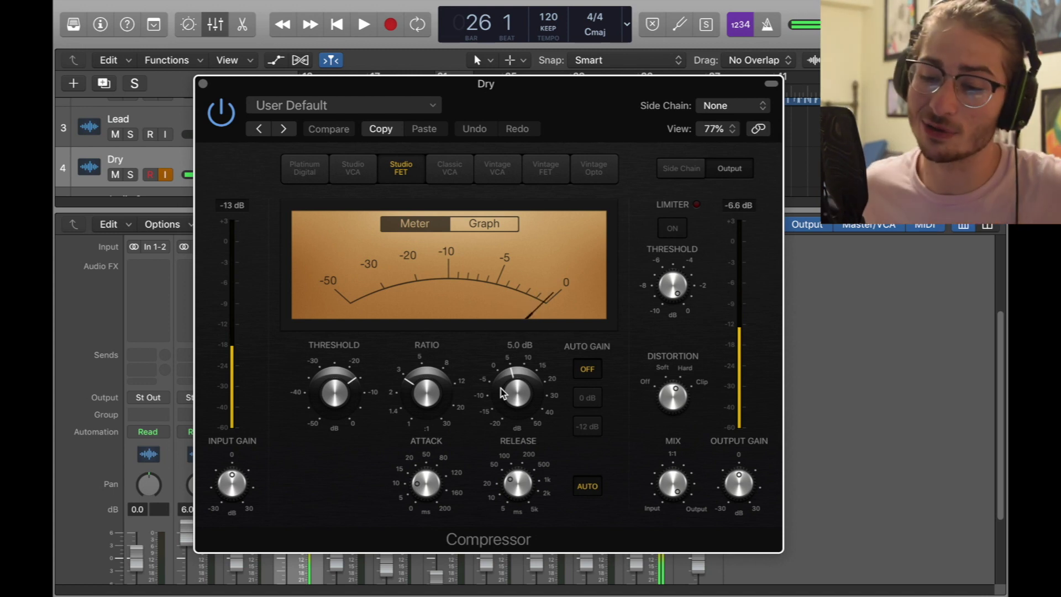
pyautogui.moveTo(437, 490)
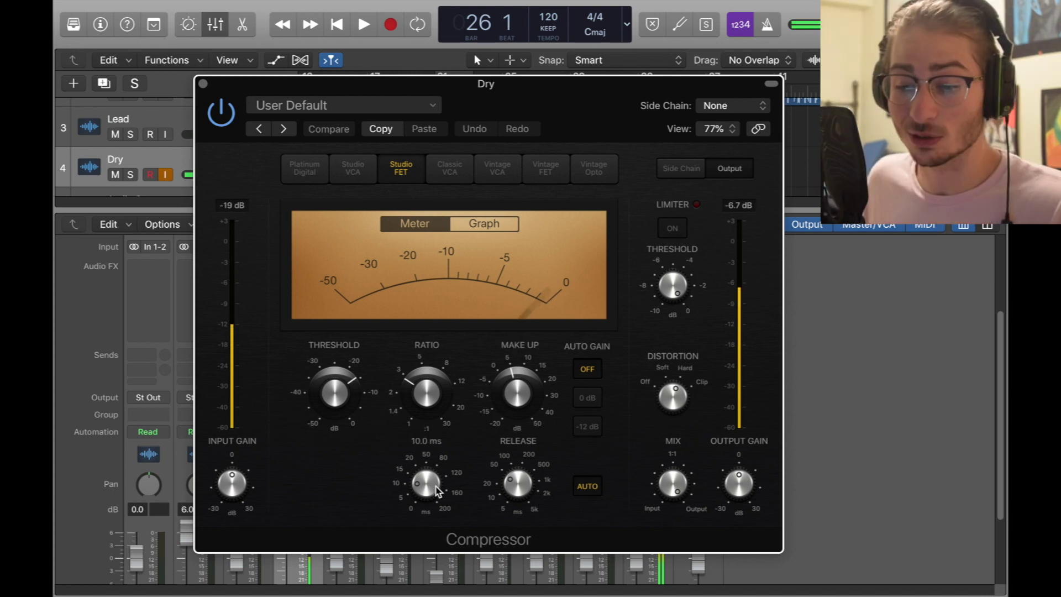
pyautogui.moveTo(527, 482)
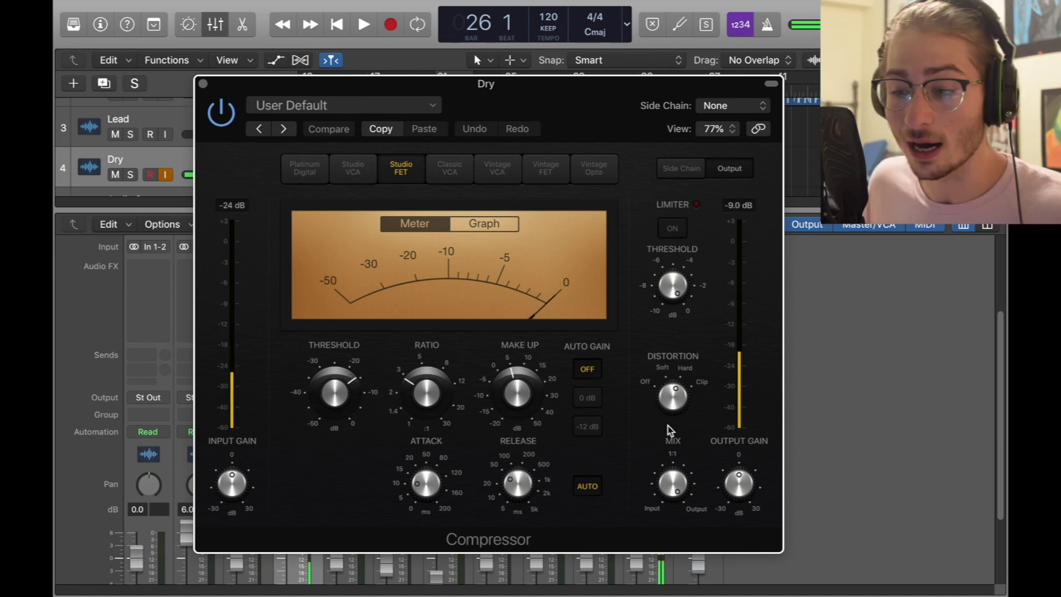
pyautogui.press('super+w')
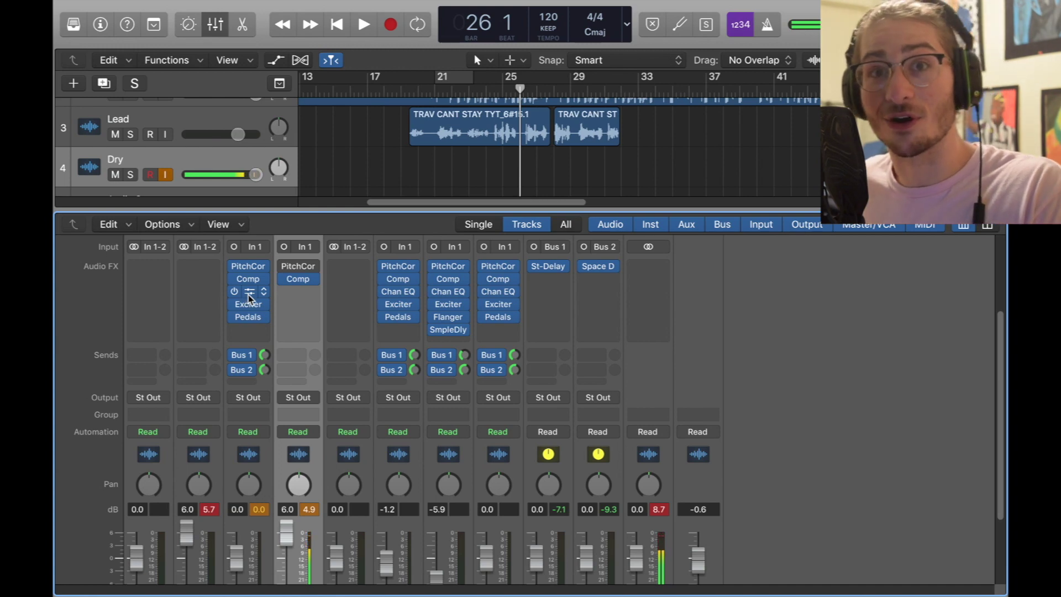
# Copy the Lead channel's Channel EQ onto the Dry channel and open it to review its bands.
pyautogui.moveTo(249, 291); pyautogui.dragTo(299, 293)
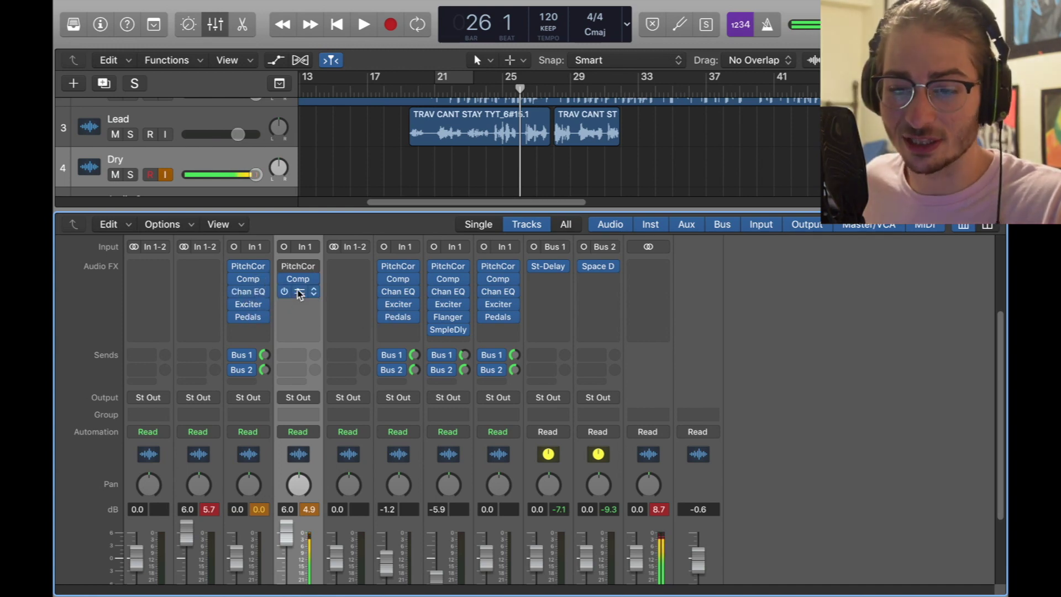
pyautogui.click(299, 293)
pyautogui.click(611, 456)
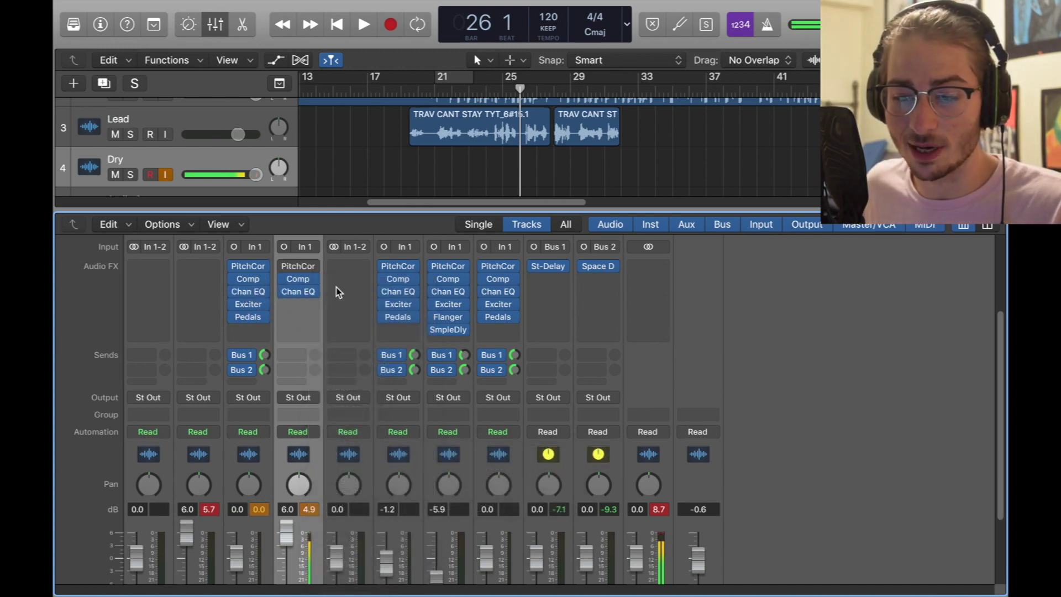
pyautogui.click(285, 293)
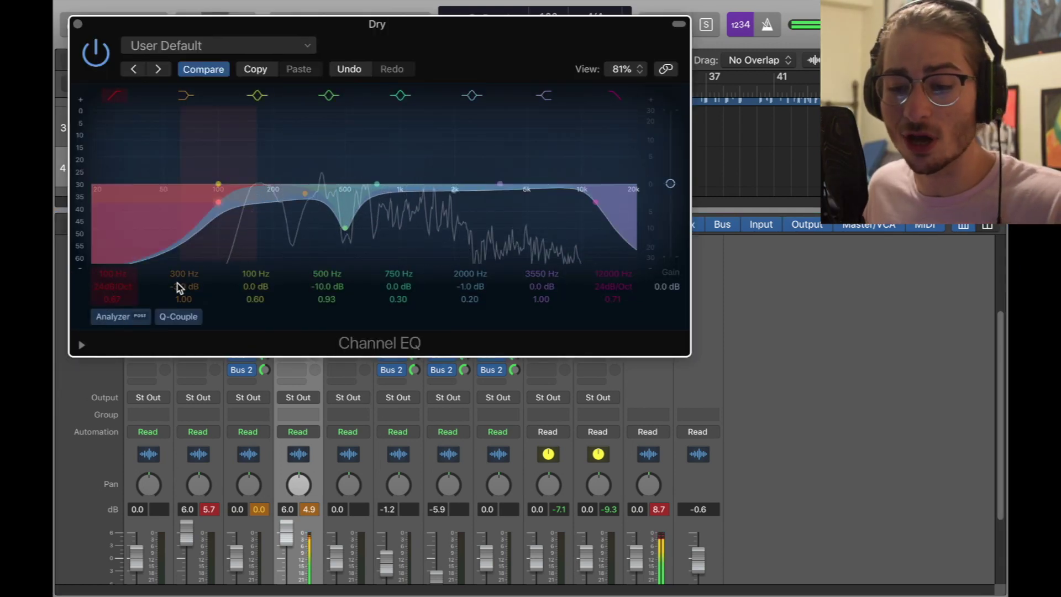
pyautogui.click(618, 284)
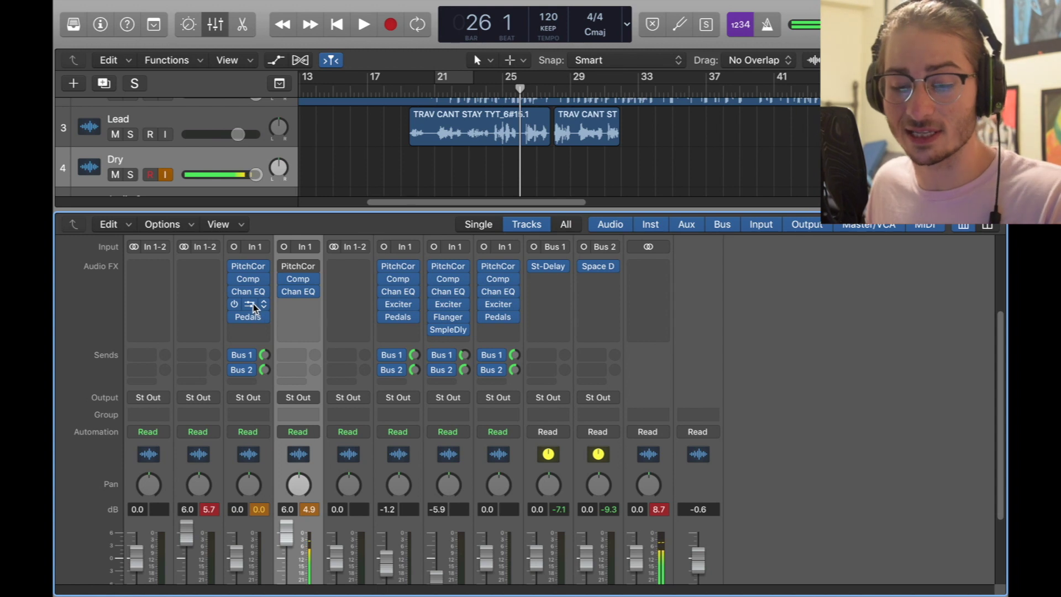
# Copy the Lead channel's Exciter onto the Dry channel and set its Harmonics to +122%.
pyautogui.moveTo(253, 307); pyautogui.dragTo(301, 308)
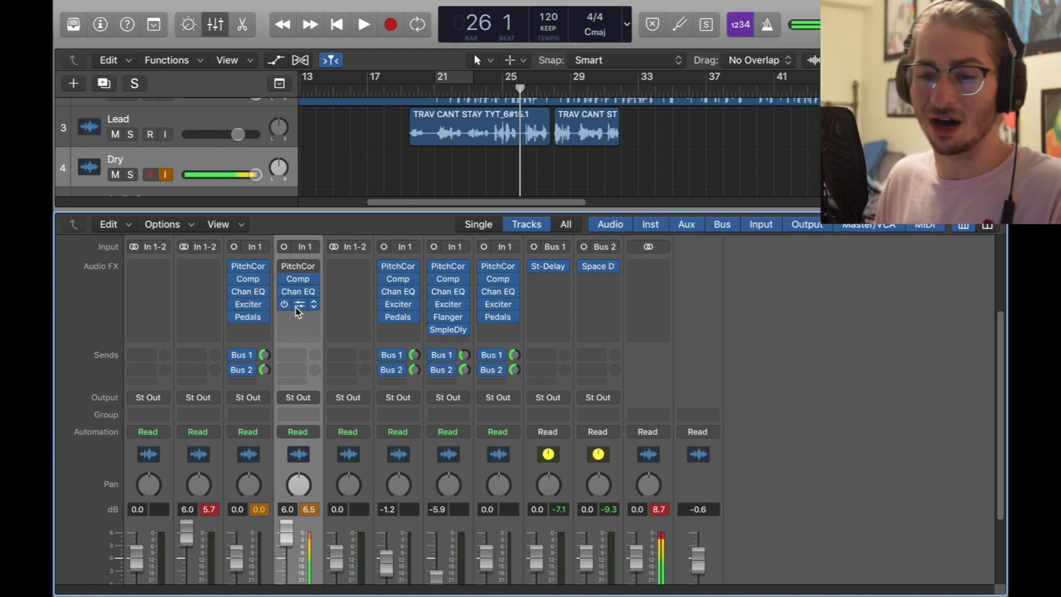
pyautogui.click(298, 310)
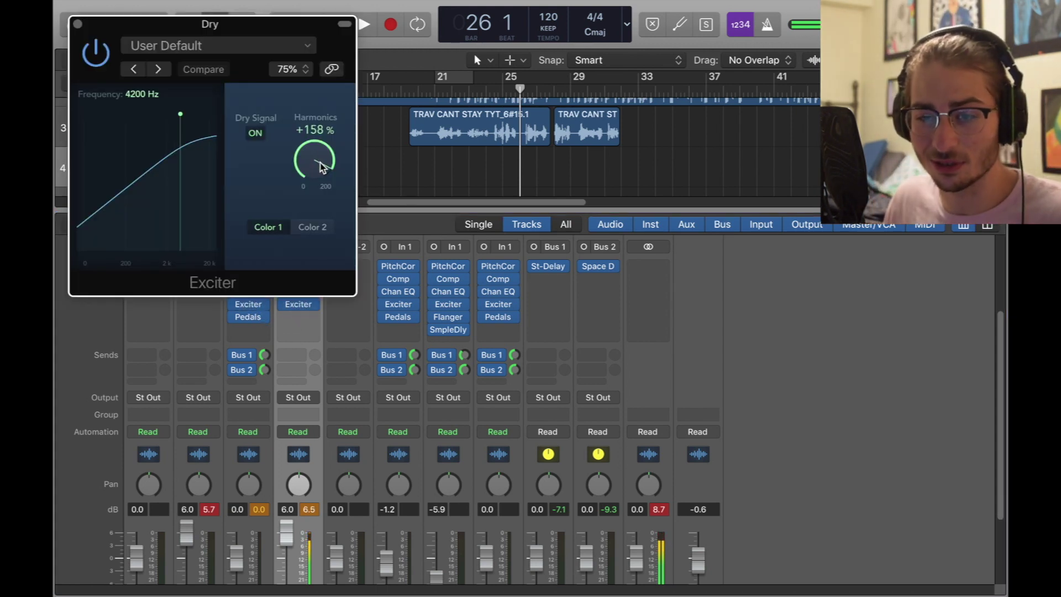
pyautogui.moveTo(322, 165); pyautogui.dragTo(297, 159)
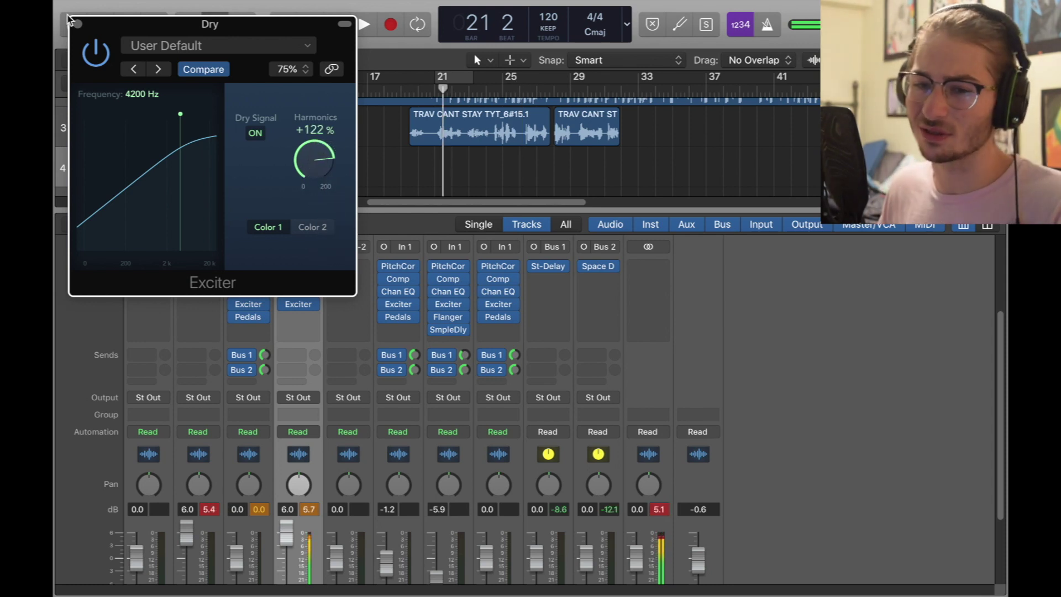
pyautogui.click(78, 24)
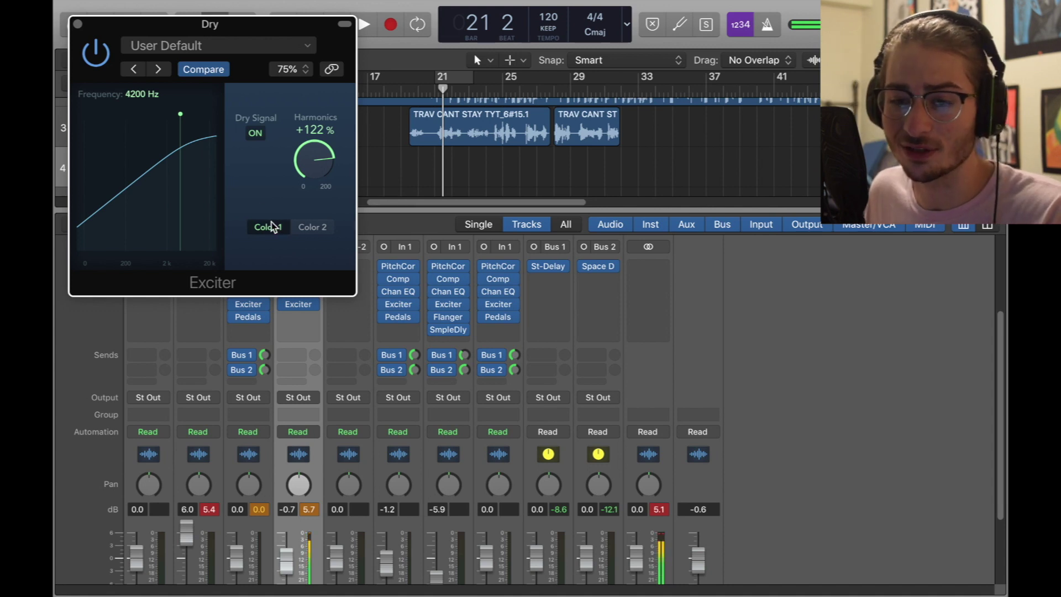
# Compare the Exciter with its Dry Signal off and on, and close its window.
pyautogui.click(253, 134)
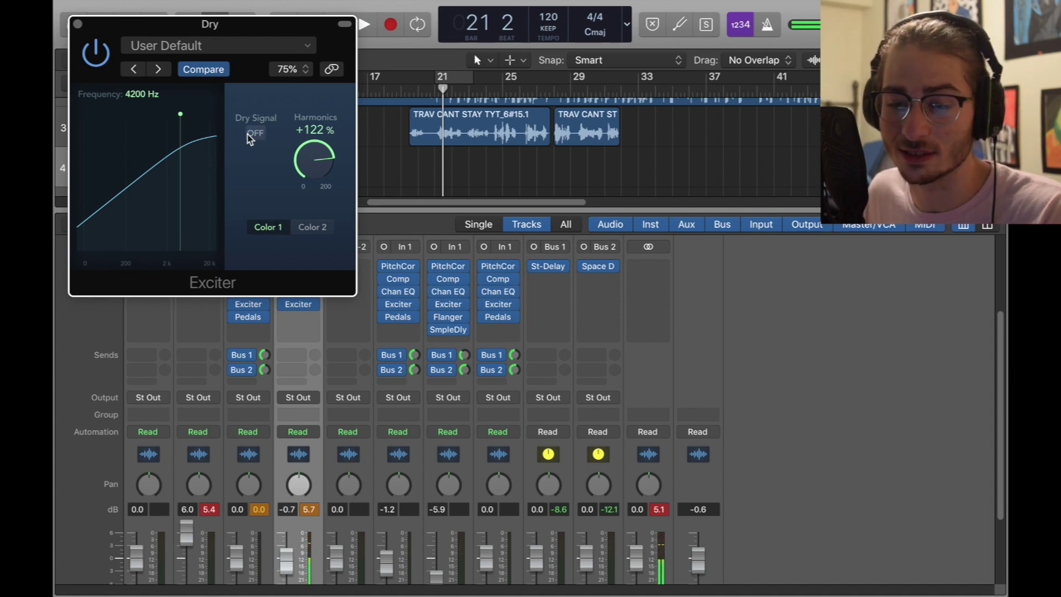
pyautogui.click(252, 135)
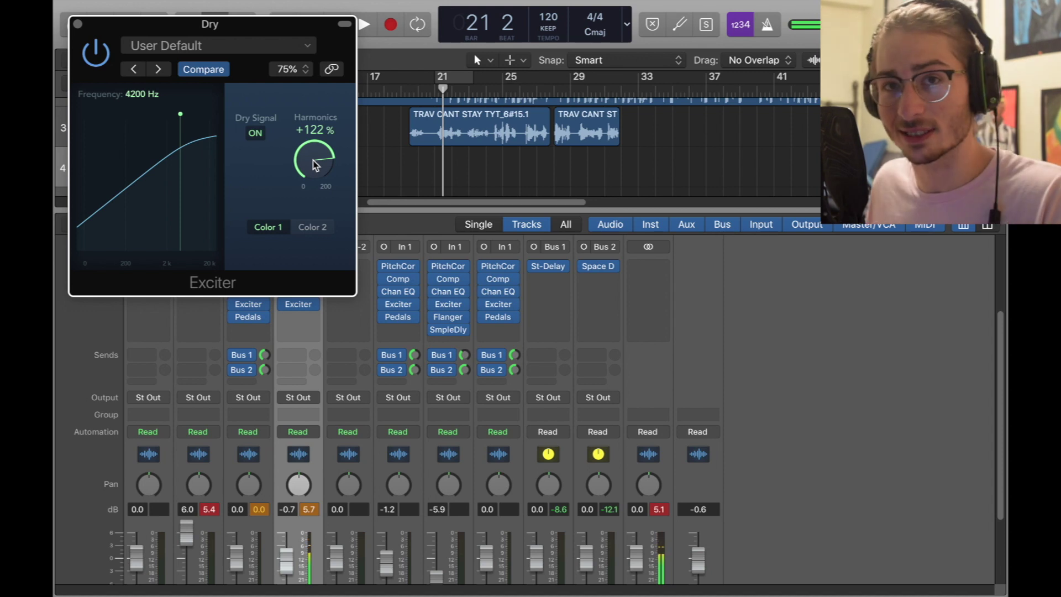
pyautogui.moveTo(313, 165)
pyautogui.mouseDown()
pyautogui.moveTo(318, 146)
pyautogui.moveTo(315, 183)
pyautogui.moveTo(327, 156)
pyautogui.moveTo(323, 172)
pyautogui.moveTo(313, 163)
pyautogui.mouseUp()
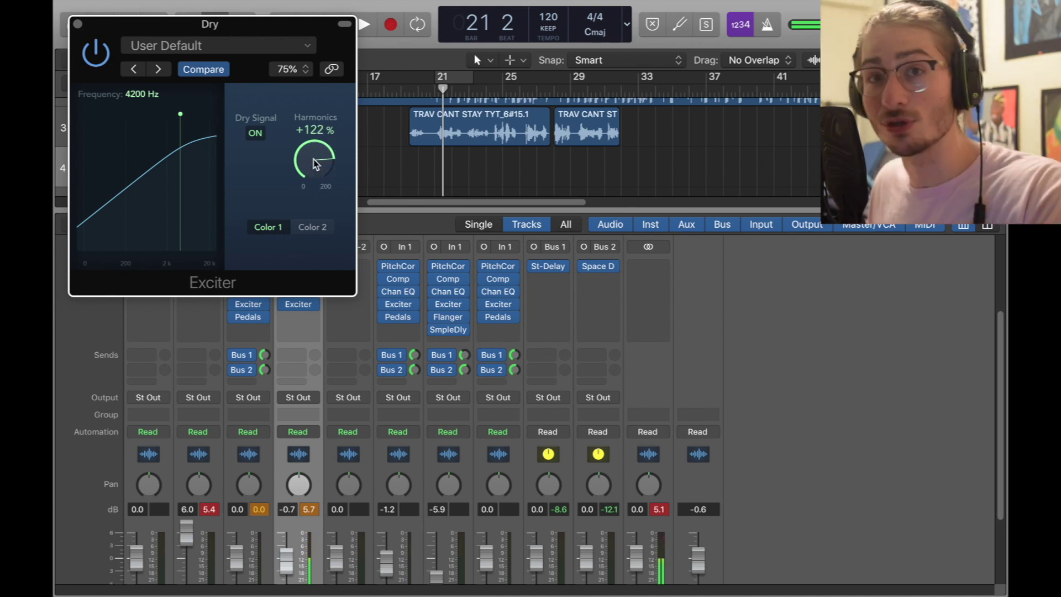
pyautogui.click(78, 25)
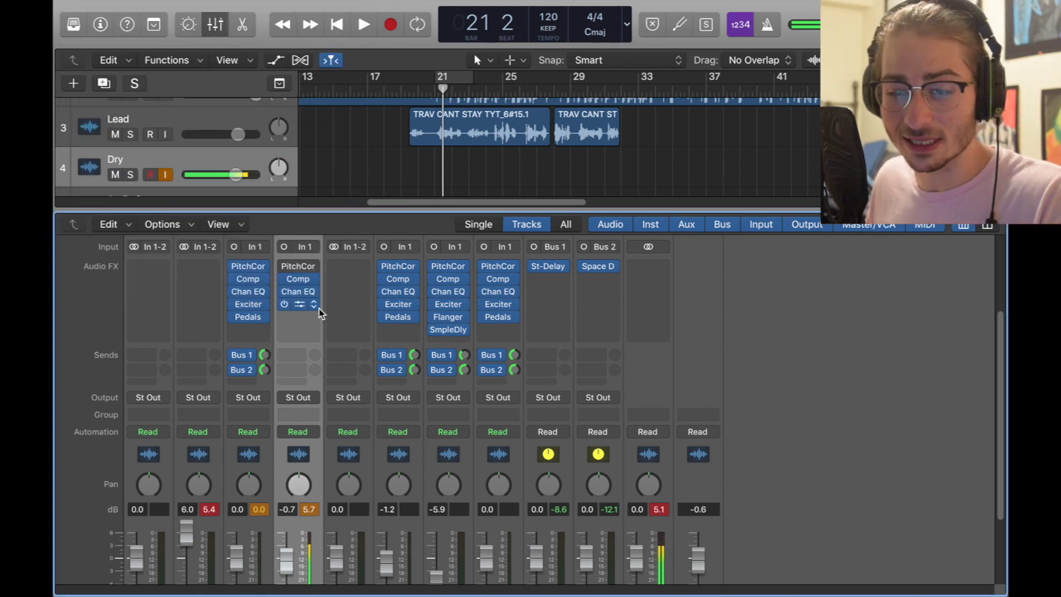
# Reselect the mono Exciter from the Specialized effects for the same Dry channel slot and close its window.
pyautogui.click(317, 304)
pyautogui.moveTo(353, 551)
pyautogui.moveTo(466, 551)
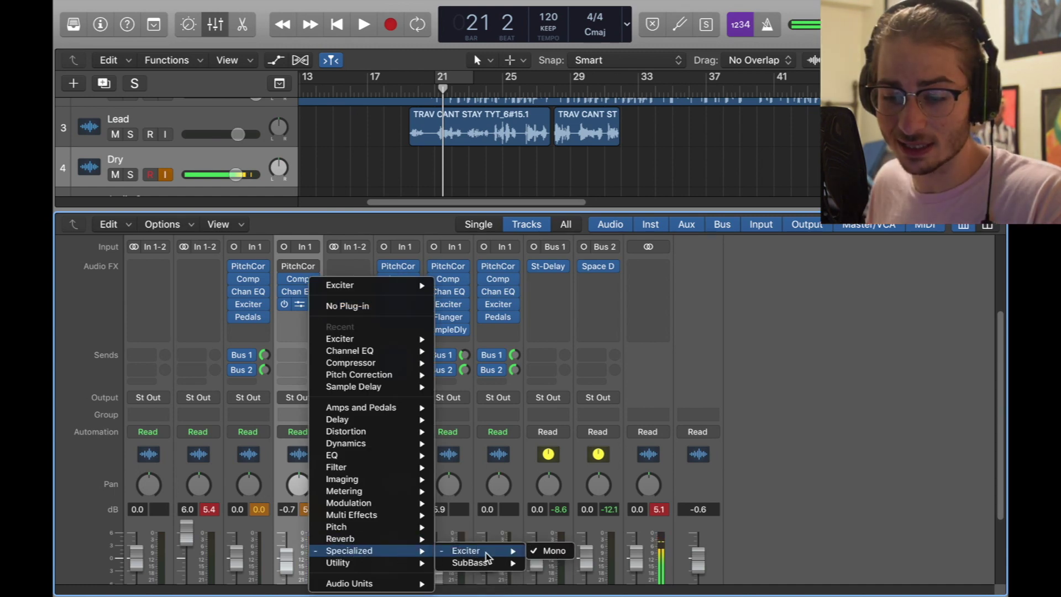
pyautogui.click(550, 551)
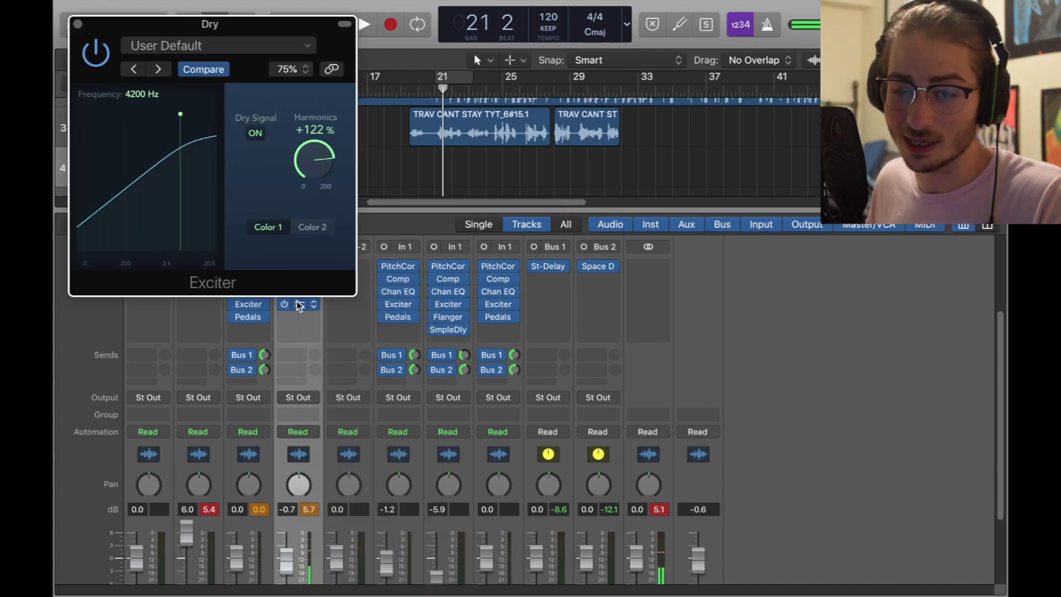
pyautogui.click(78, 24)
# Copy the Lead channel's Pedalboard onto the Dry channel and lower the Dry track's volume to -2.6 dB.
pyautogui.moveTo(249, 320); pyautogui.dragTo(299, 316)
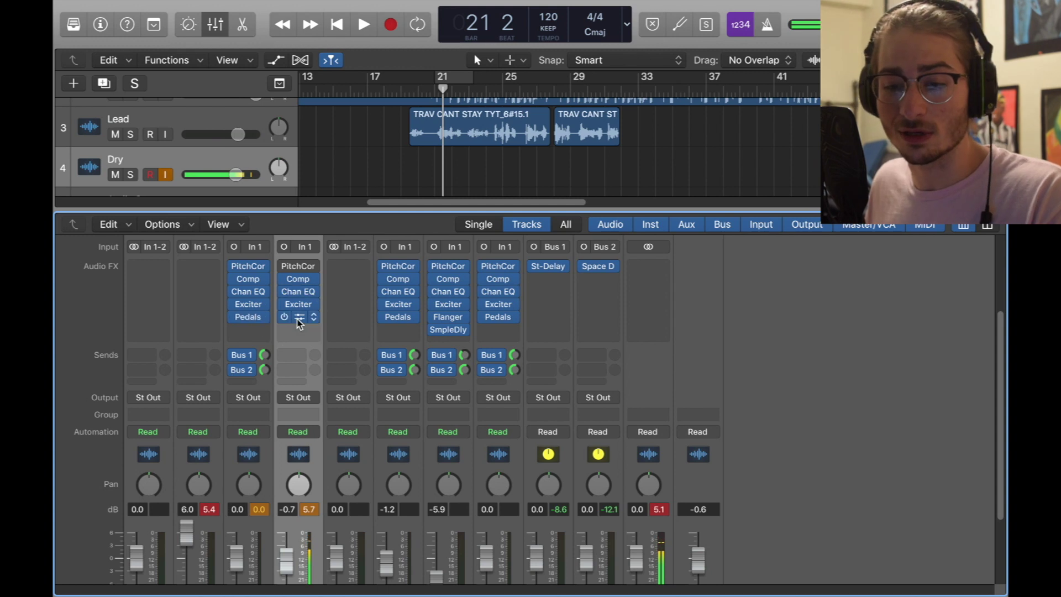
pyautogui.click(233, 174)
pyautogui.moveTo(233, 174); pyautogui.dragTo(227, 174)
pyautogui.click(314, 316)
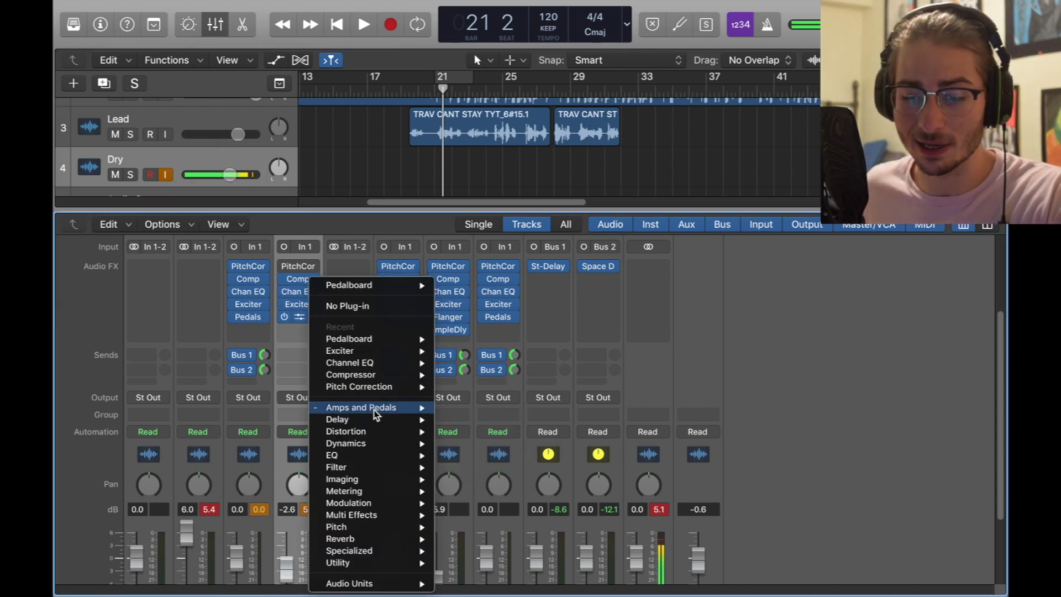
pyautogui.click(764, 399)
# Open the Dry channel's Pedalboard and choose the Basic Squash preset from the Compressor category.
pyautogui.click(298, 319)
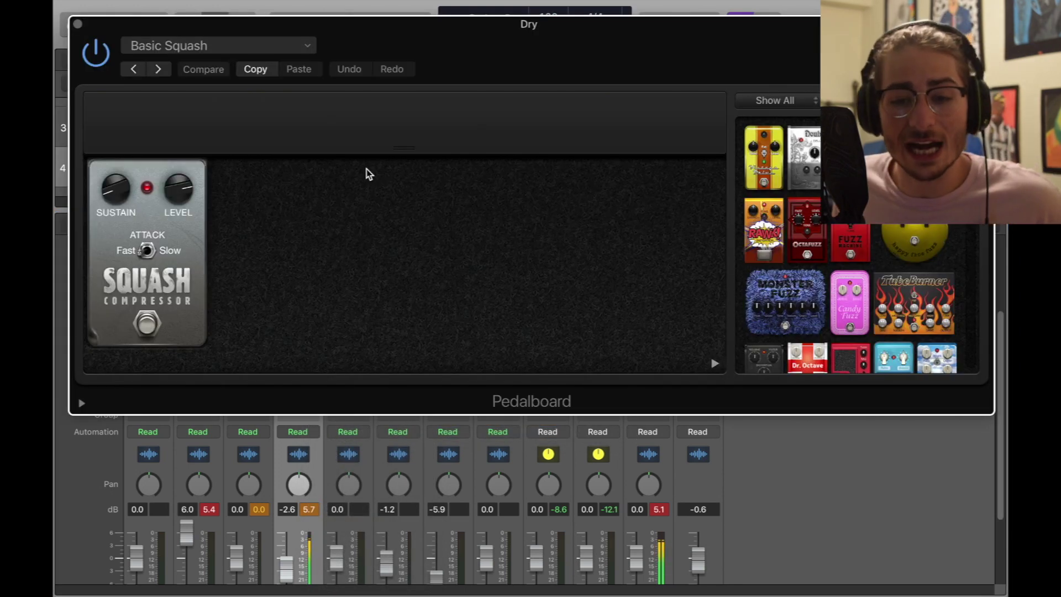
pyautogui.click(280, 44)
pyautogui.moveTo(285, 429)
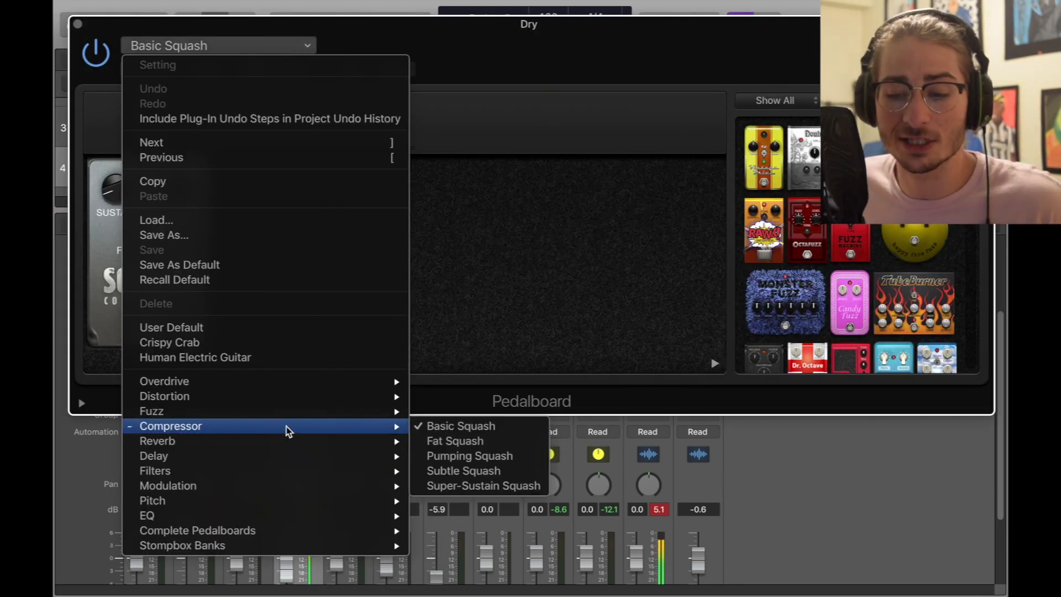
pyautogui.click(449, 429)
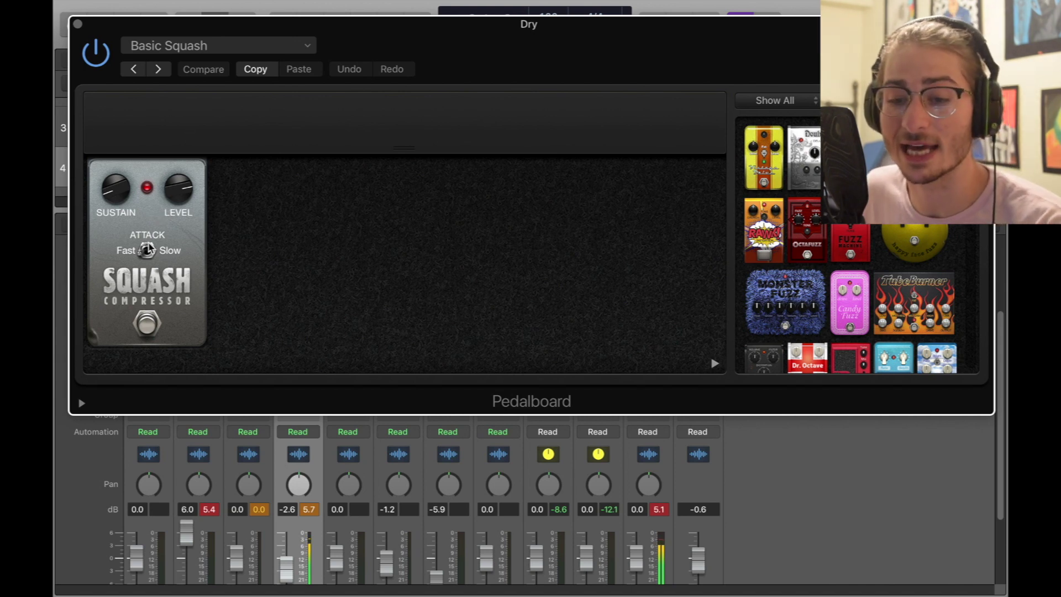
# Check the Squash Compressor pedal's Sustain and Level values and close the Pedalboard window.
pyautogui.click(115, 192)
pyautogui.click(115, 192)
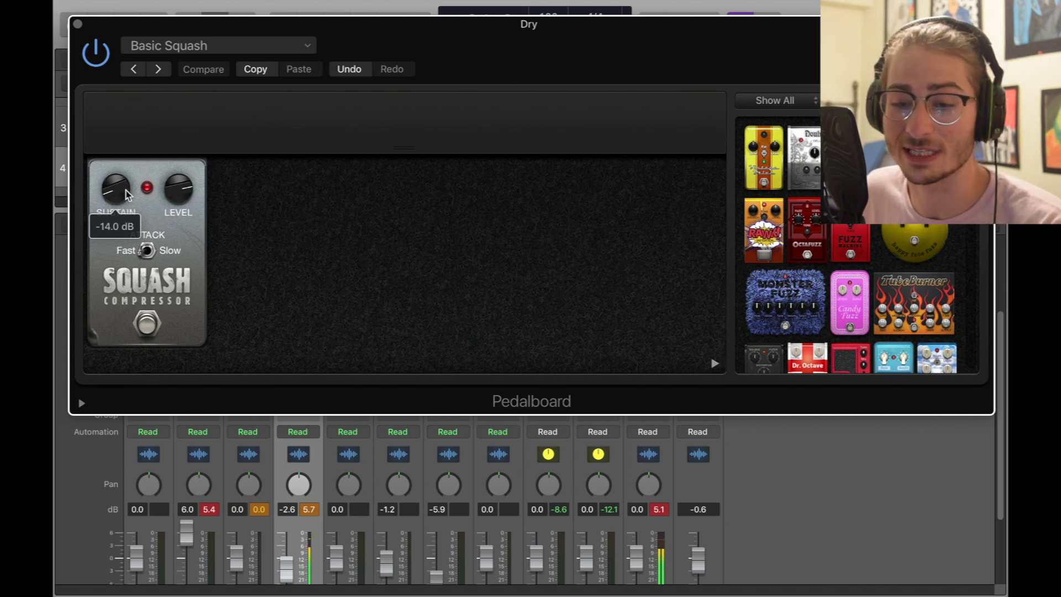
pyautogui.click(170, 190)
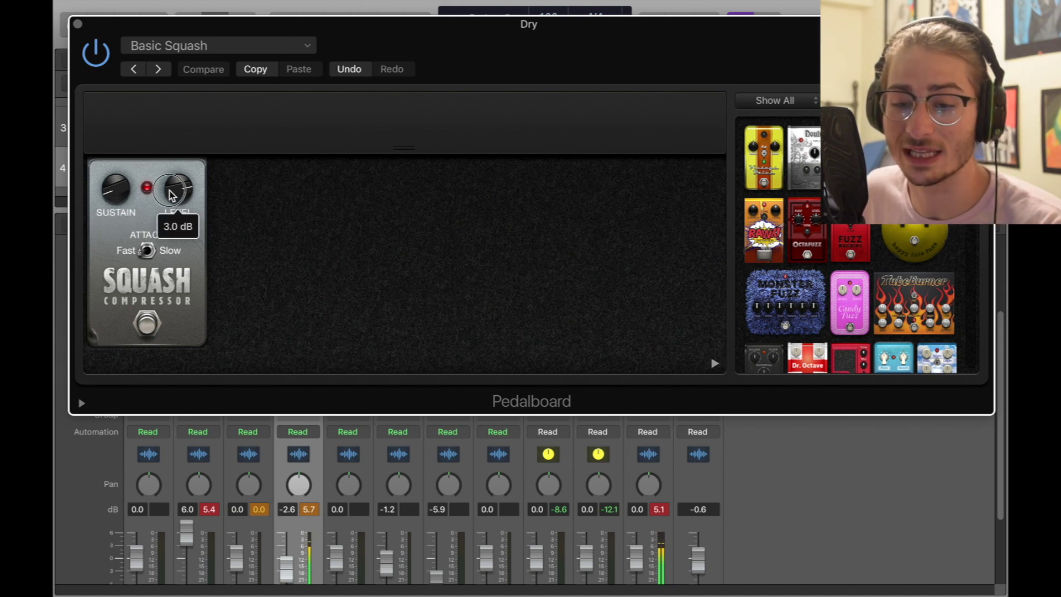
pyautogui.click(115, 192)
pyautogui.moveTo(115, 190); pyautogui.dragTo(147, 9)
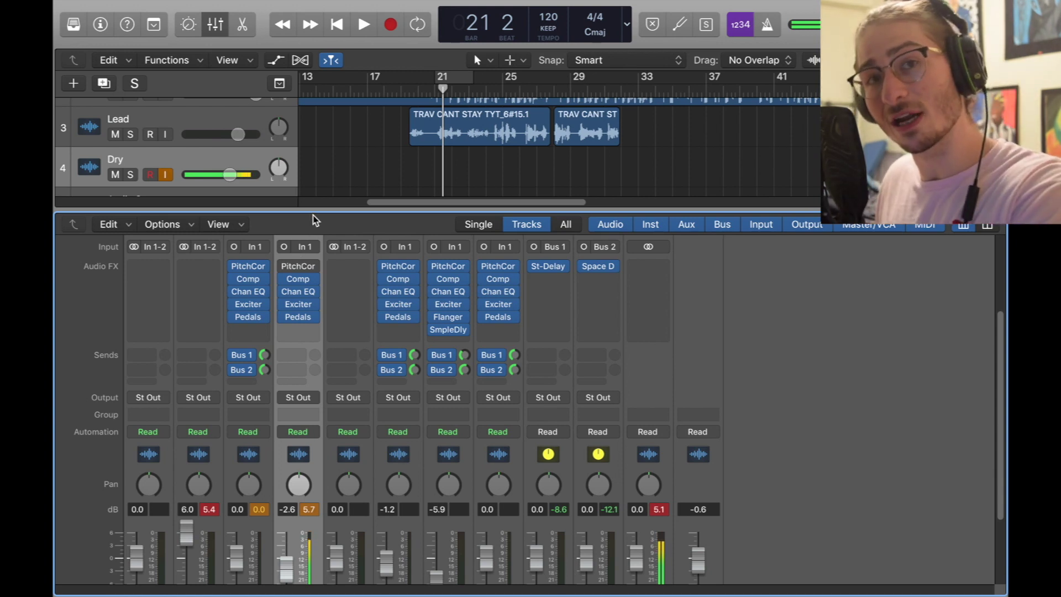
# Add a send to Bus 1 in the Dry channel's first send slot.
pyautogui.click(289, 359)
pyautogui.moveTo(327, 376)
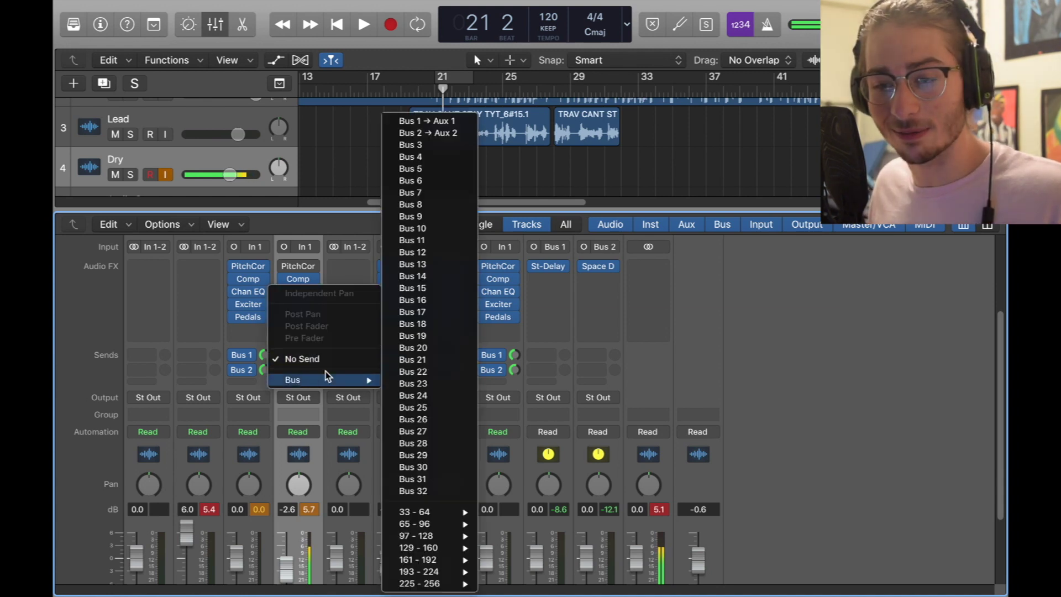
pyautogui.click(425, 133)
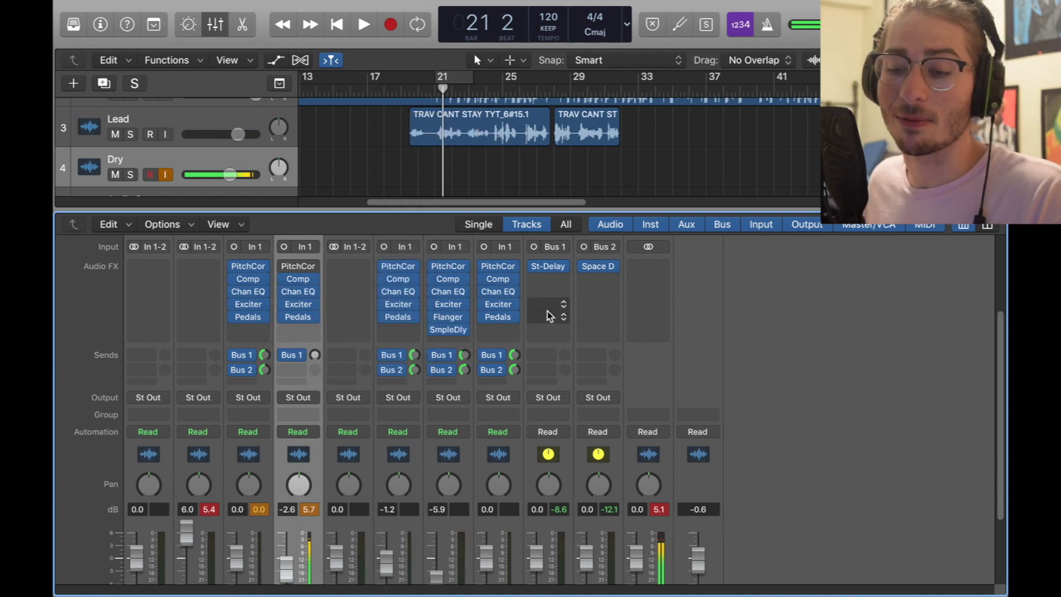
# Select the Mono->Stereo Stereo Delay on the Bus 1 aux and raise the Dry channel's Bus 1 send level.
pyautogui.click(563, 265)
pyautogui.moveTo(759, 450)
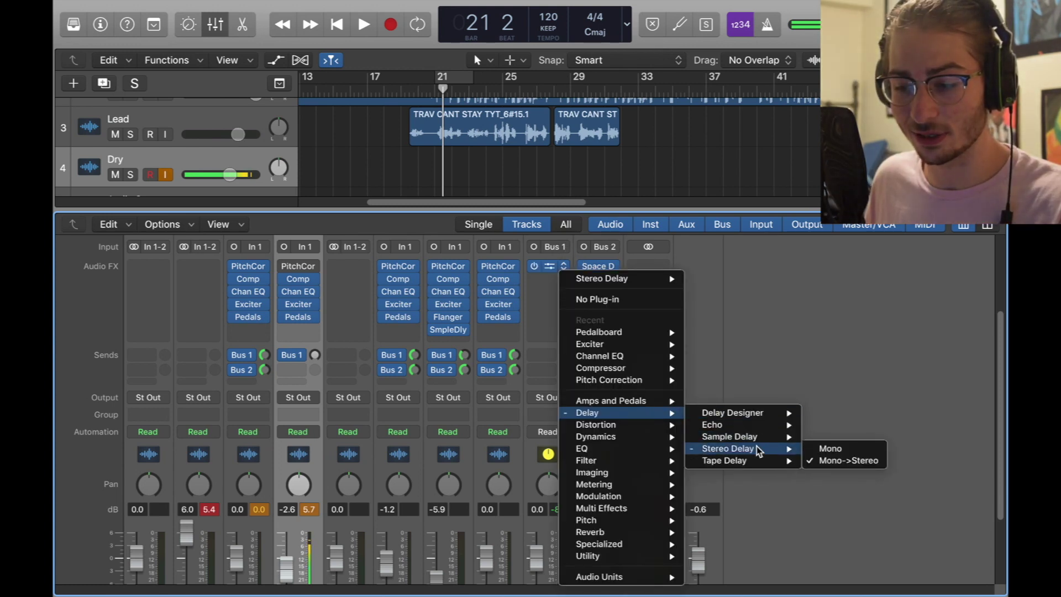
pyautogui.click(841, 461)
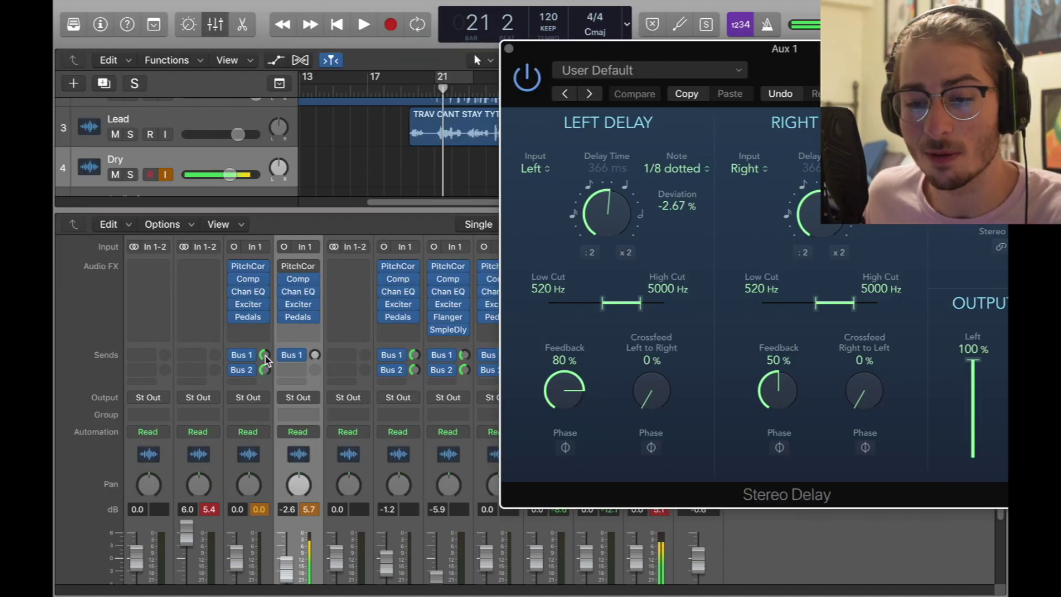
pyautogui.moveTo(265, 355); pyautogui.dragTo(343, 280)
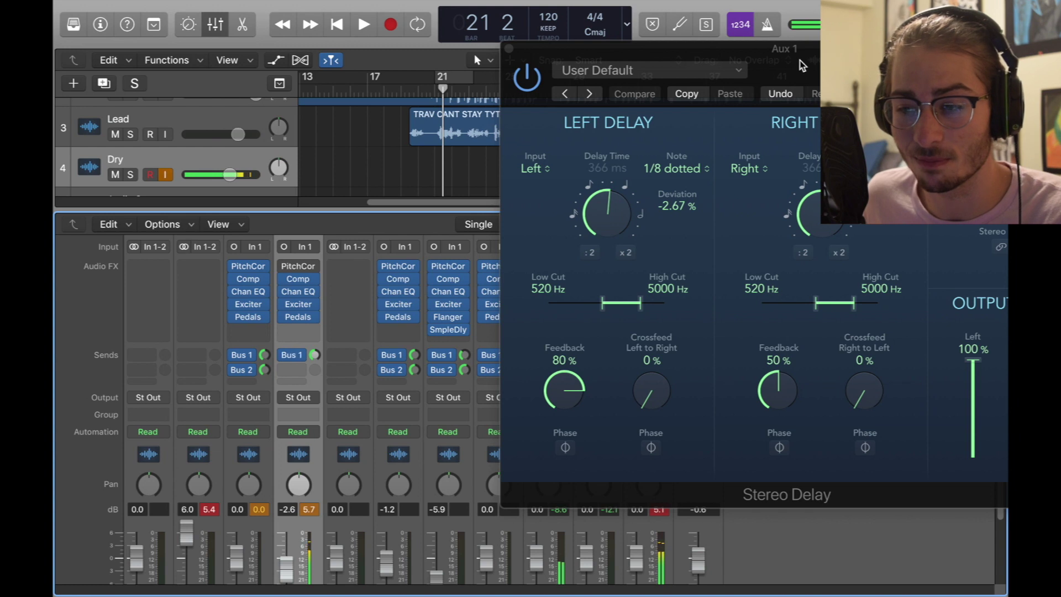
# Review the Stereo Delay's left, right and output mix settings, close its window and switch the delay back on.
pyautogui.moveTo(801, 65); pyautogui.dragTo(619, 73)
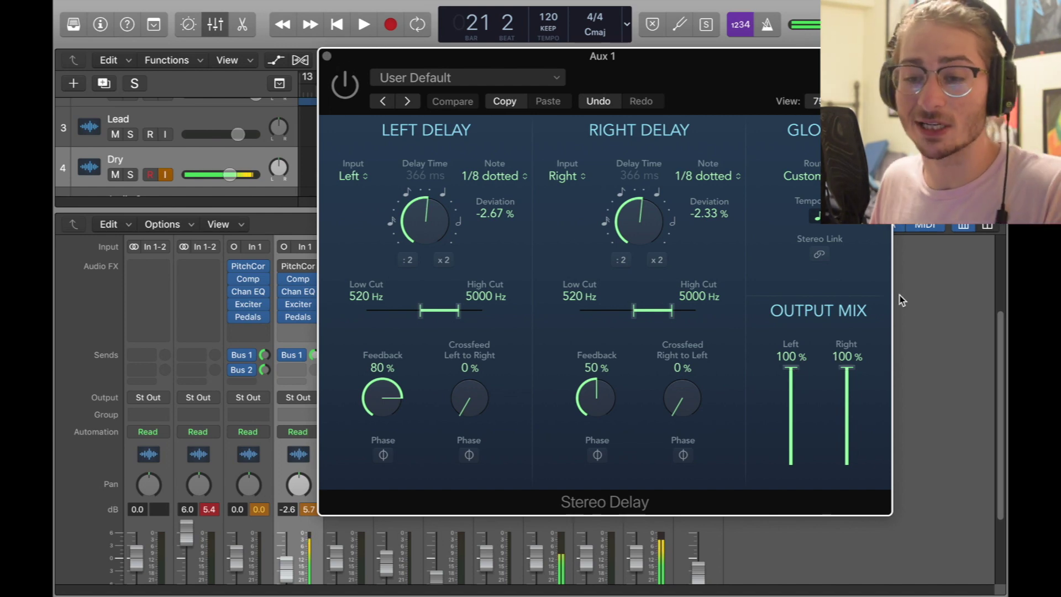
pyautogui.press('super+w')
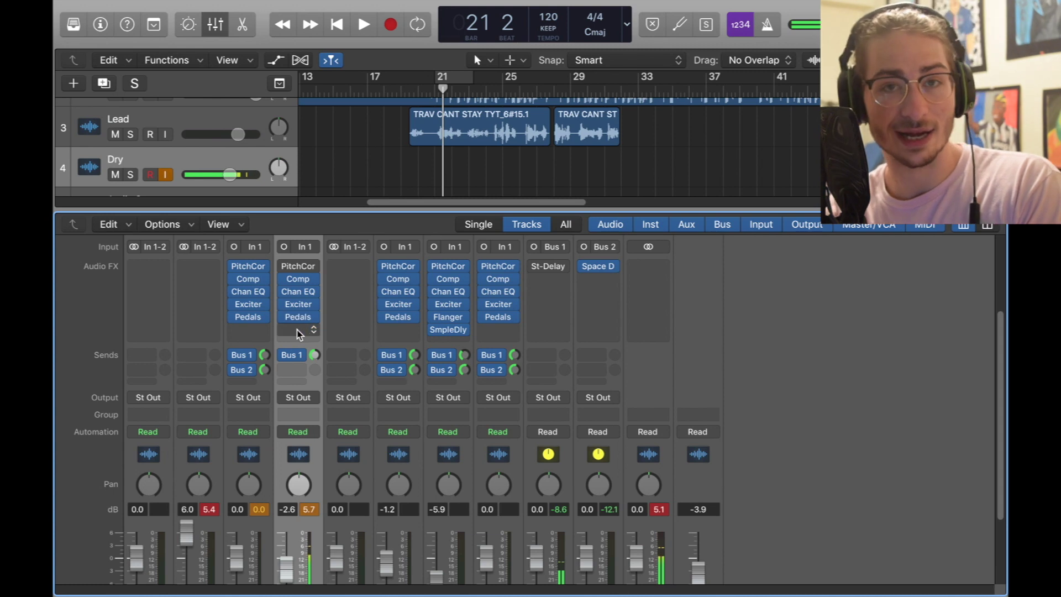
pyautogui.click(533, 266)
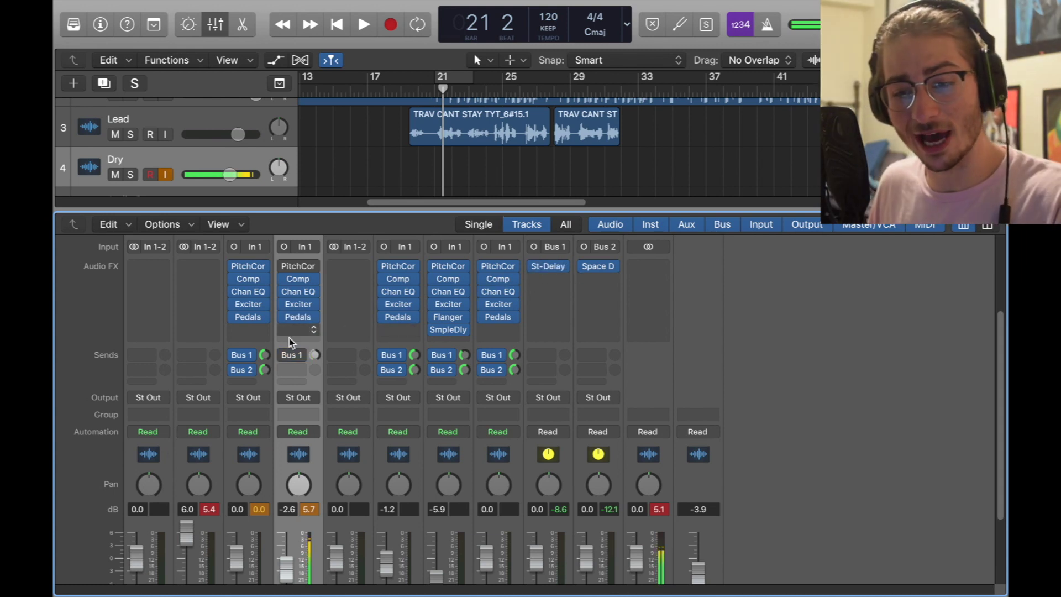
# Add a Bus 2 send to the Dry channel and reselect the Space Designer reverb on the Bus 2 aux.
pyautogui.click(292, 370)
pyautogui.moveTo(317, 396)
pyautogui.click(424, 135)
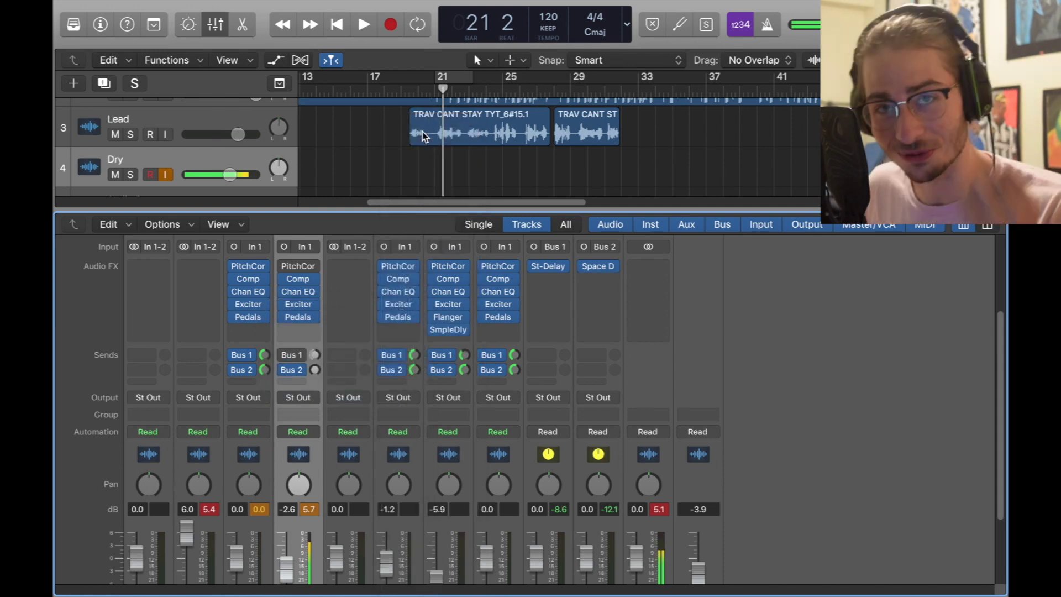
pyautogui.click(615, 266)
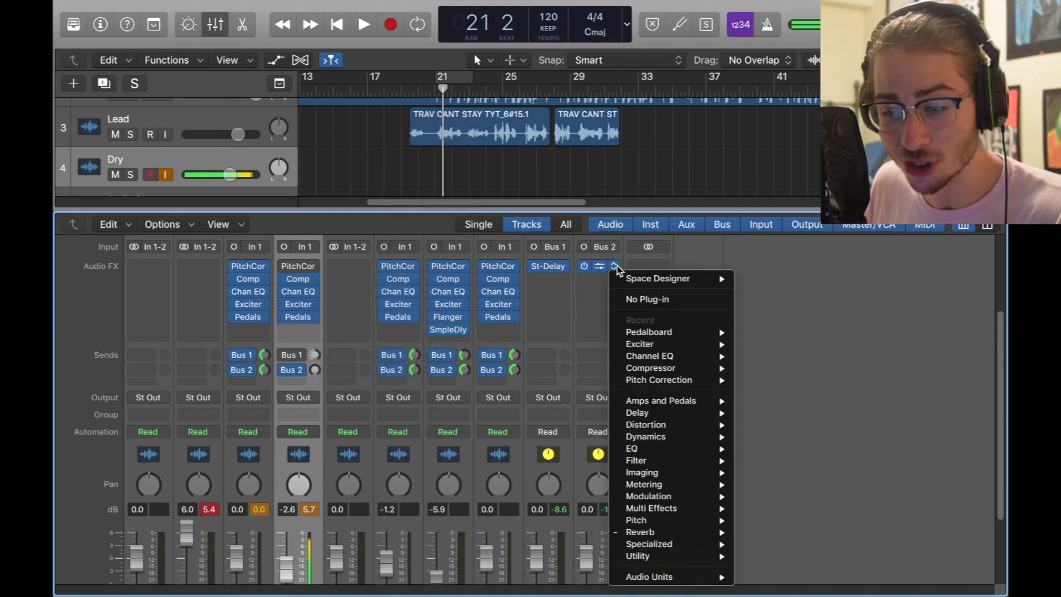
pyautogui.moveTo(663, 531)
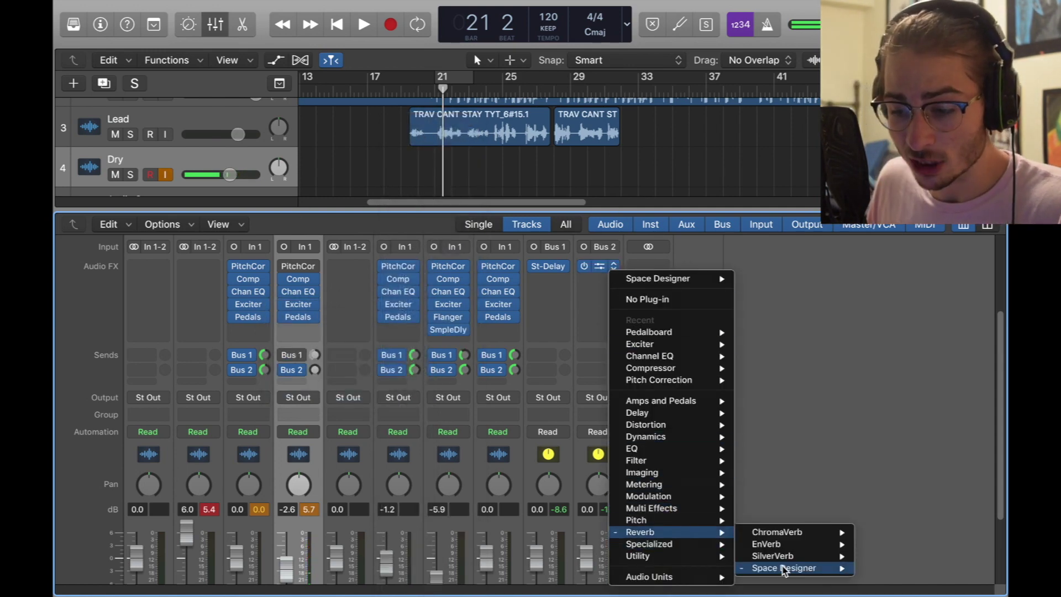
pyautogui.moveTo(796, 569)
pyautogui.click(885, 579)
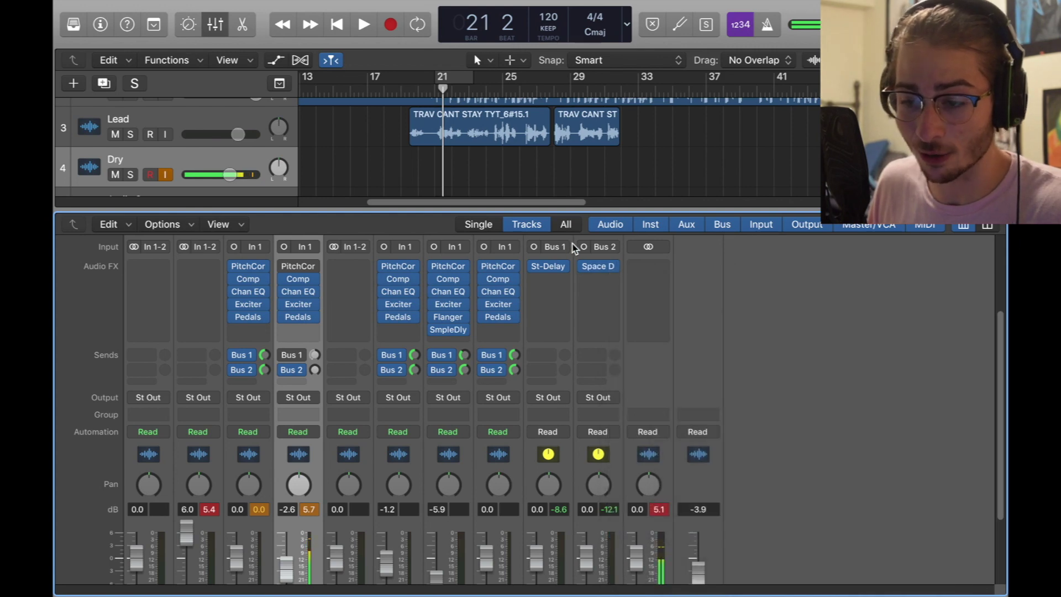
# Review Space Designer's Large Spaces presets and reverb settings, close its window and raise the Dry channel's Bus 2 send level.
pyautogui.click(614, 269)
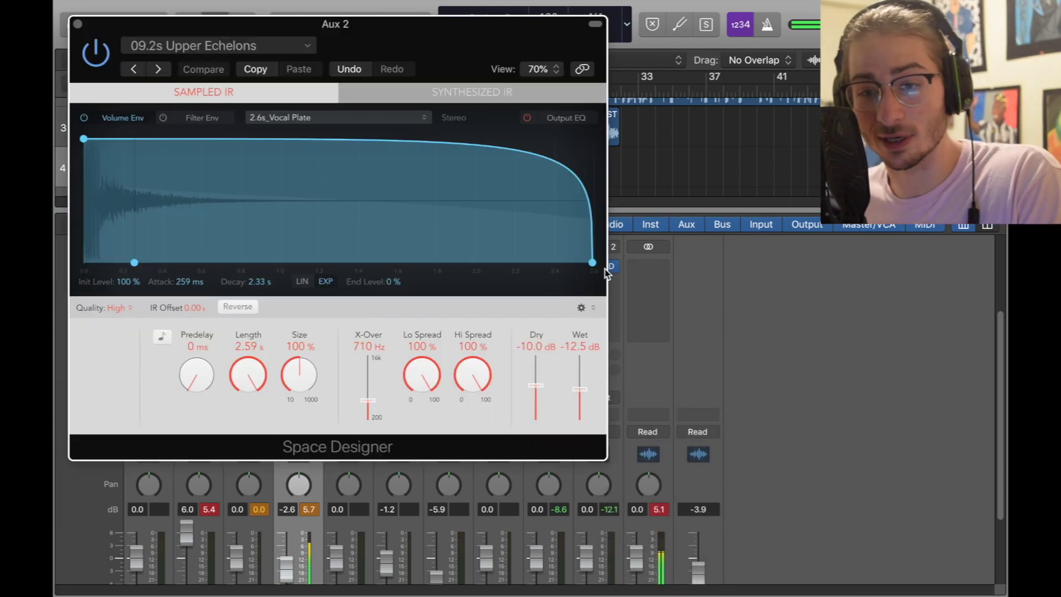
pyautogui.click(162, 50)
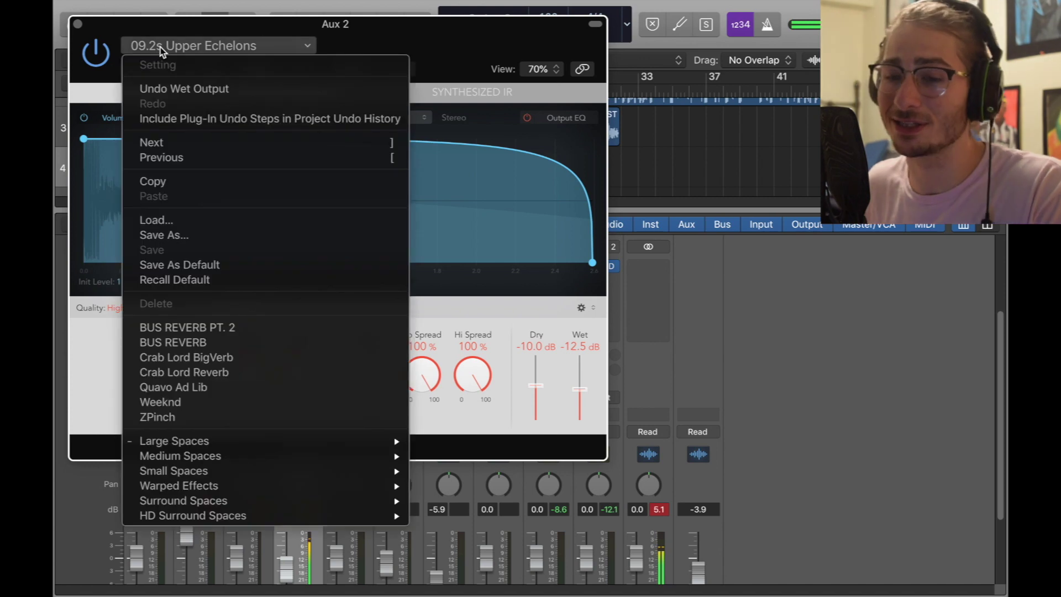
pyautogui.moveTo(242, 441)
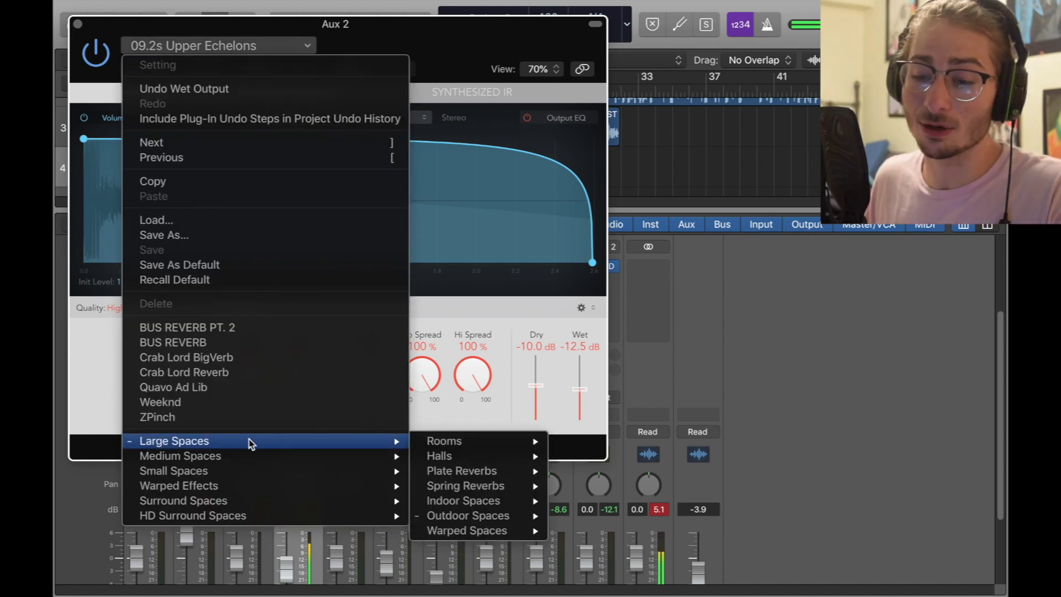
pyautogui.click(500, 395)
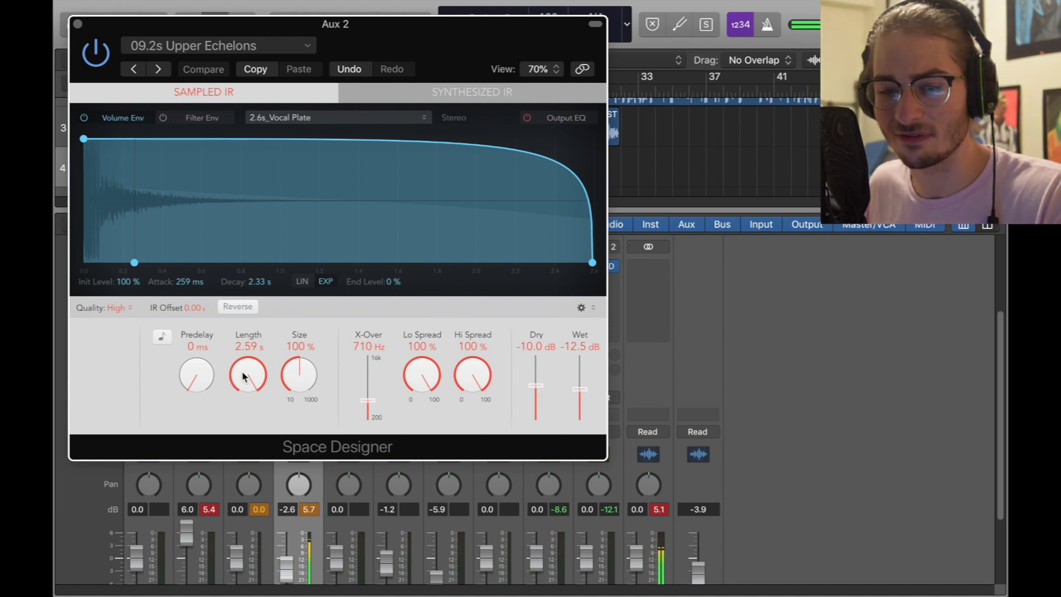
pyautogui.click(77, 25)
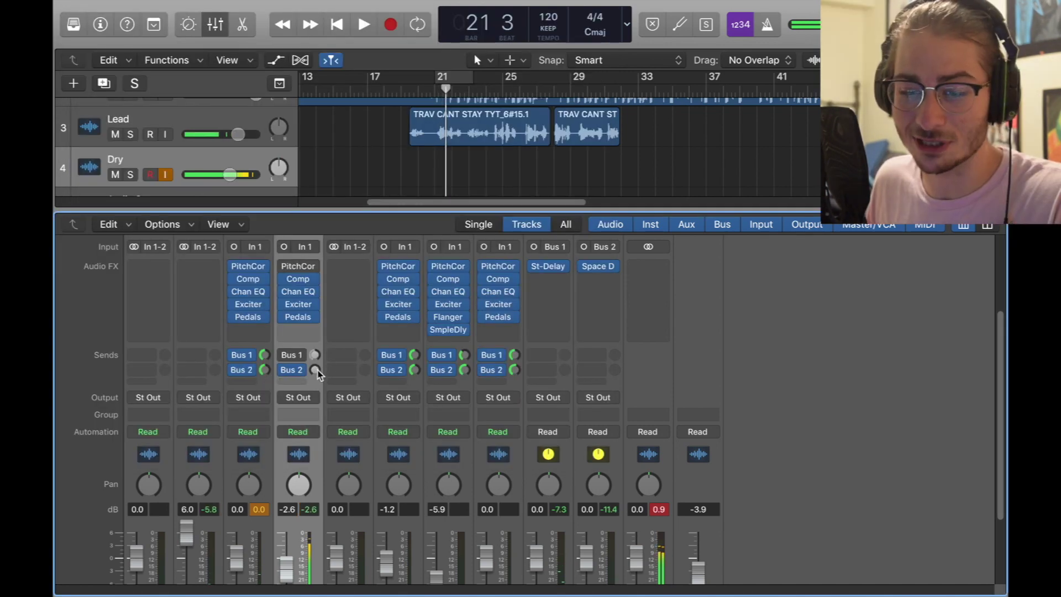
pyautogui.moveTo(316, 370); pyautogui.dragTo(323, 351)
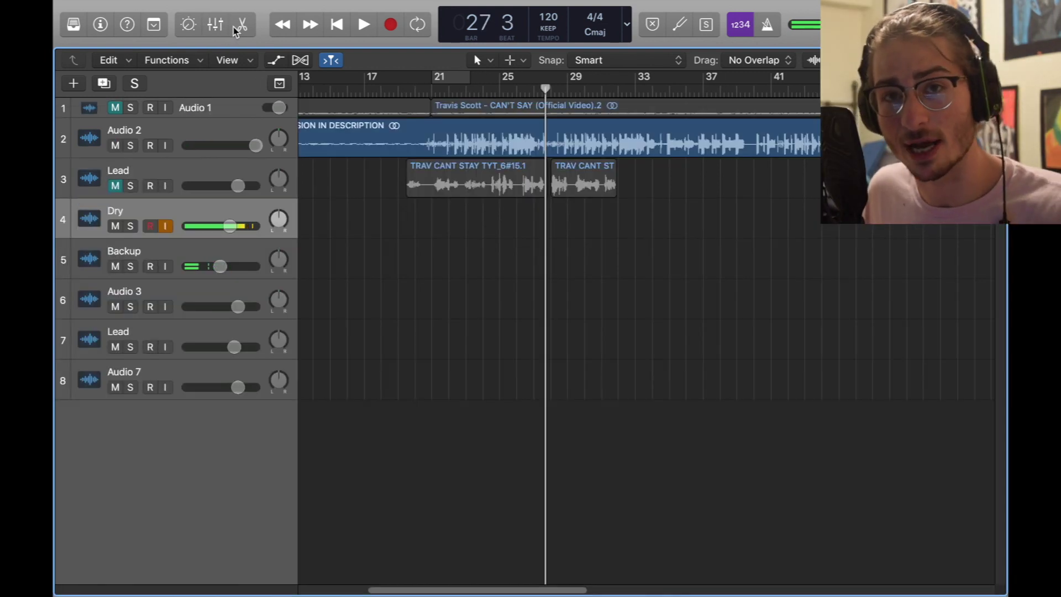
# Duplicate the Lead track and arrange the tracks so that Backup sits directly beneath the copy, with the mixer shown.
pyautogui.click(194, 174)
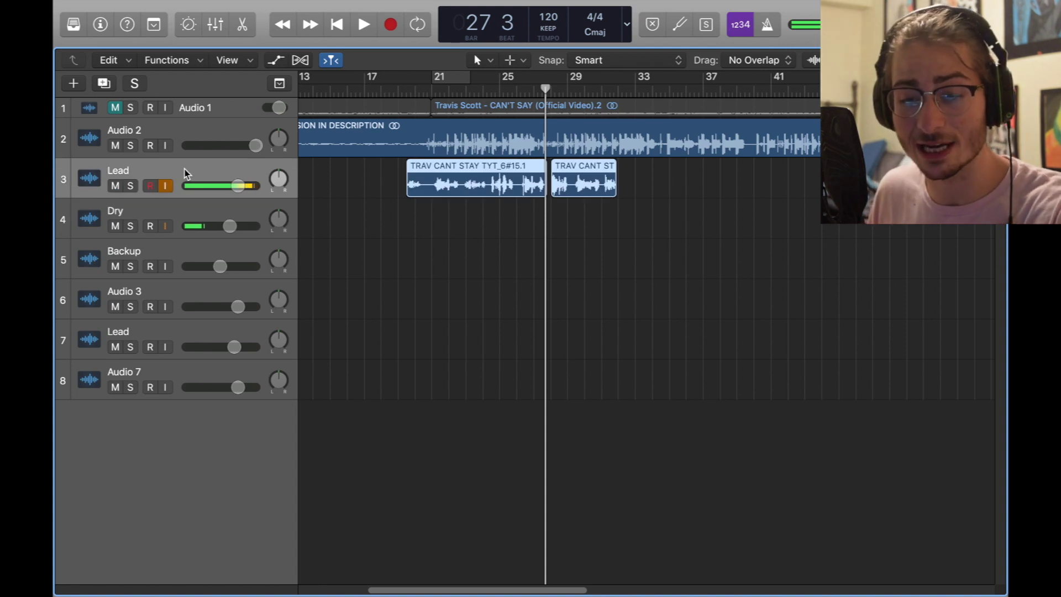
pyautogui.press('super+d')
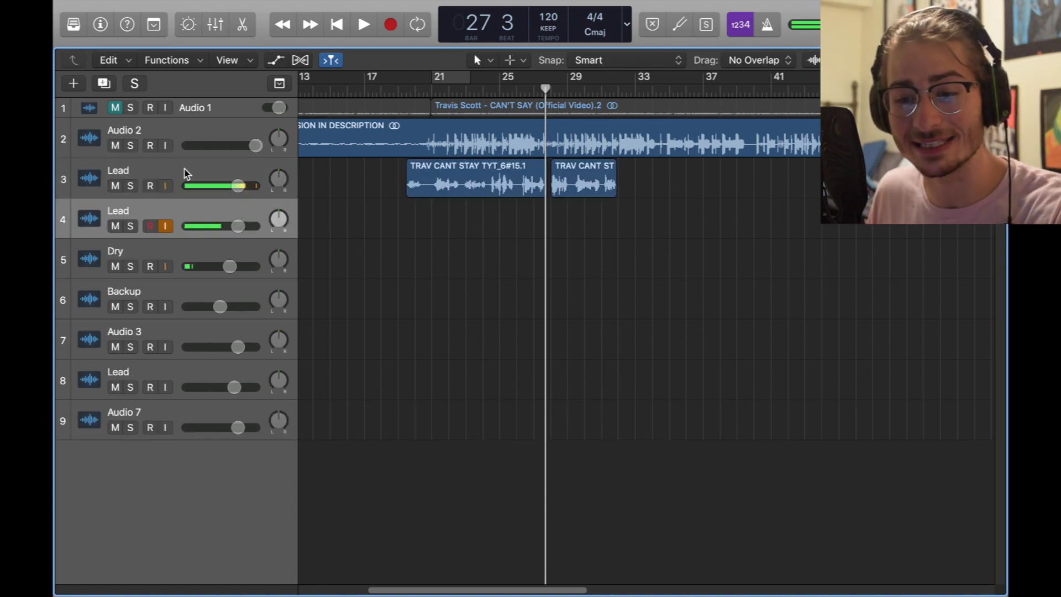
pyautogui.click(170, 260)
pyautogui.press('super+BackSpace')
pyautogui.press('x')
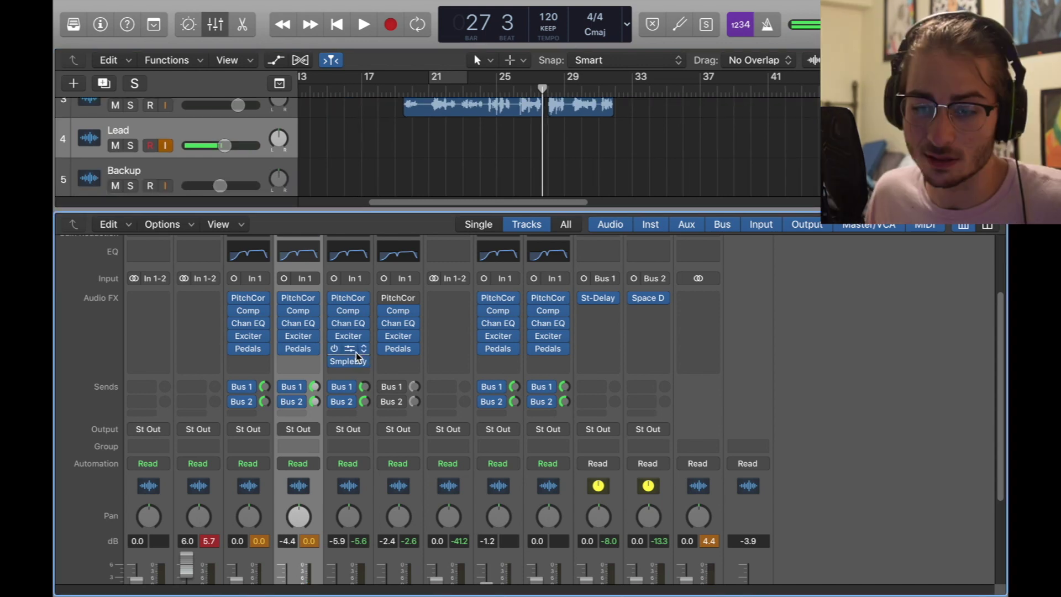
# Replace the new Lead channel's Pedalboard with the Backup channel's Mono->Stereo Flanger, review its settings and close its window.
pyautogui.moveTo(353, 350); pyautogui.dragTo(297, 349)
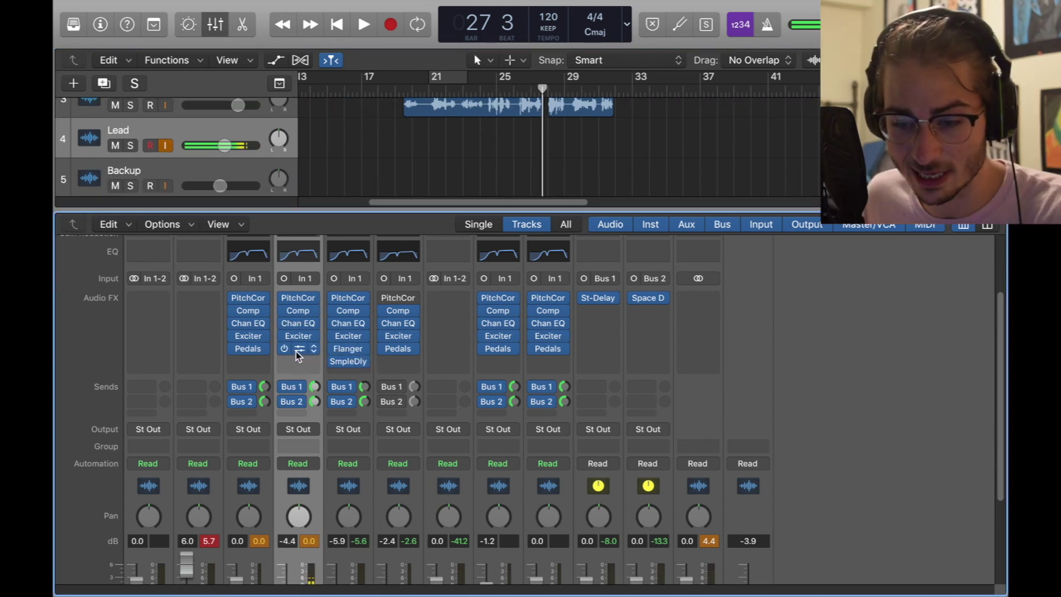
pyautogui.click(303, 361)
pyautogui.moveTo(403, 508)
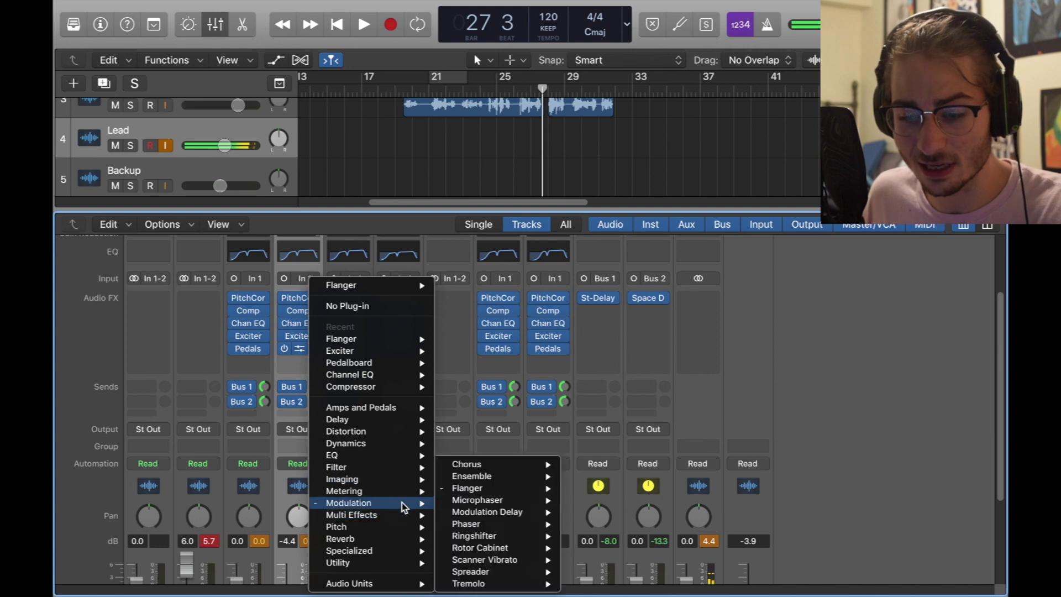
pyautogui.moveTo(467, 489)
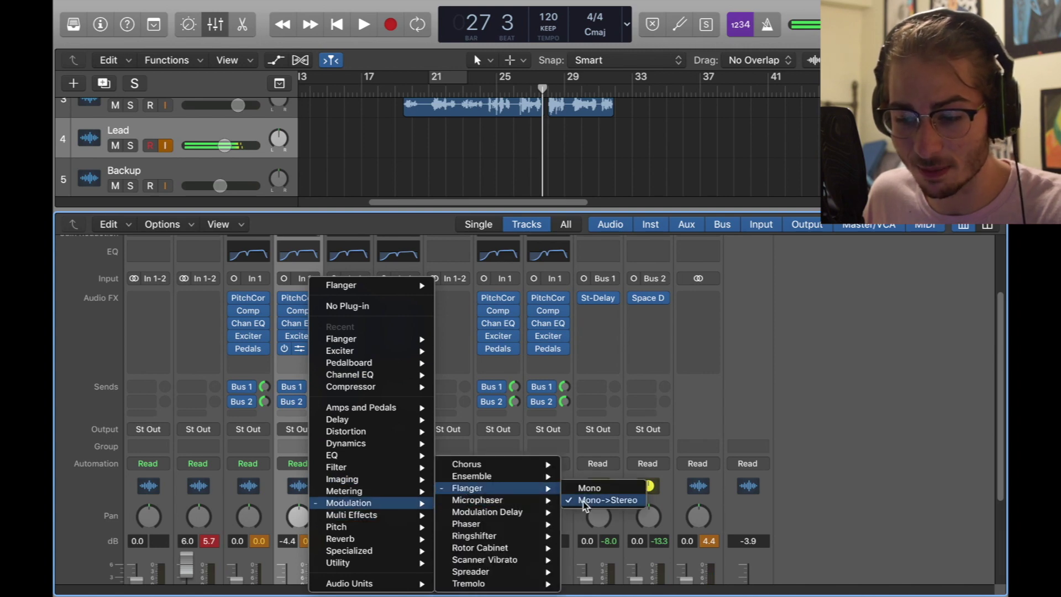
pyautogui.click(835, 448)
pyautogui.click(298, 349)
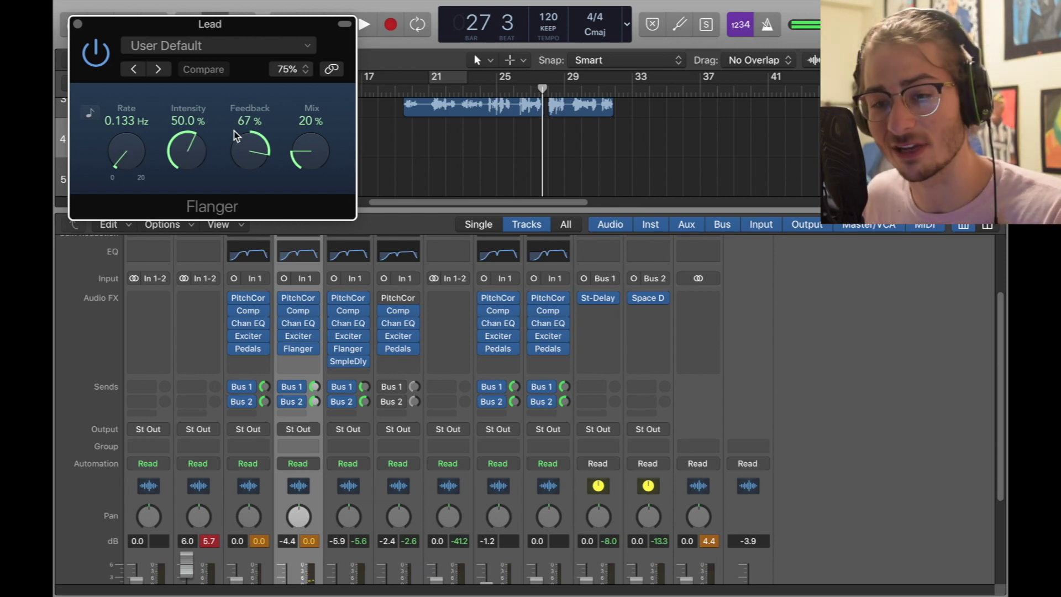
pyautogui.click(79, 24)
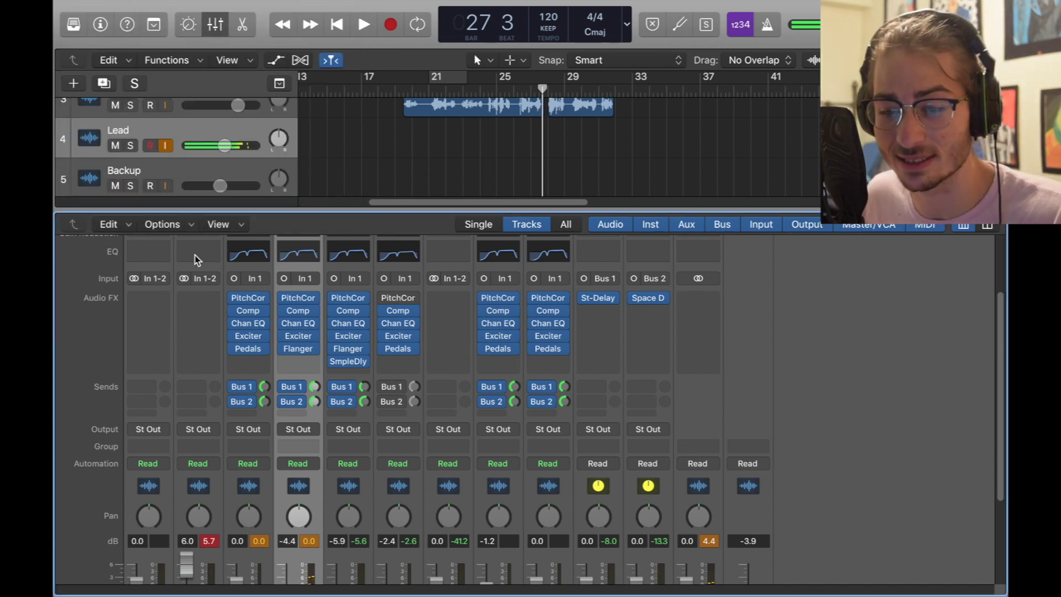
# Add a stereo Sample Delay after the Flanger on the new Lead channel, set Delay Right to about 810 samples and close its window.
pyautogui.moveTo(350, 365)
pyautogui.moveTo(350, 369); pyautogui.dragTo(307, 364)
pyautogui.click(315, 362)
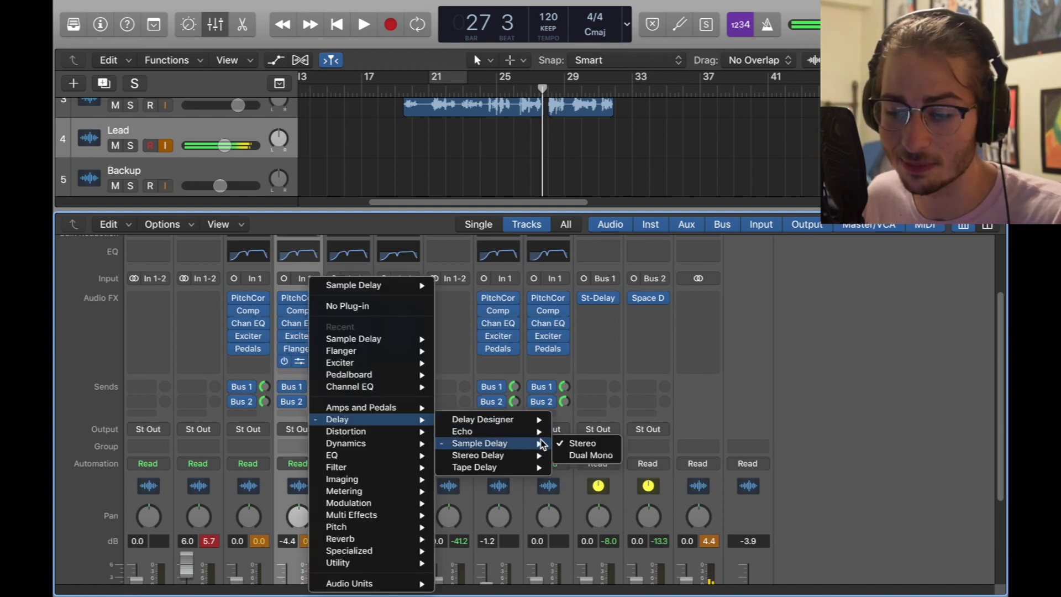
pyautogui.click(670, 371)
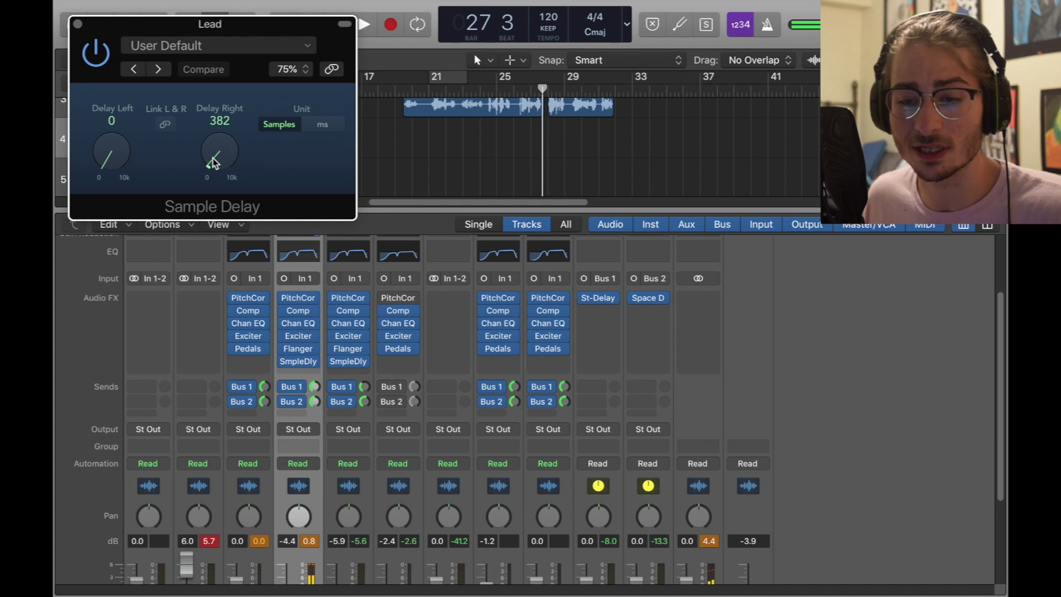
pyautogui.moveTo(214, 163); pyautogui.dragTo(212, 152)
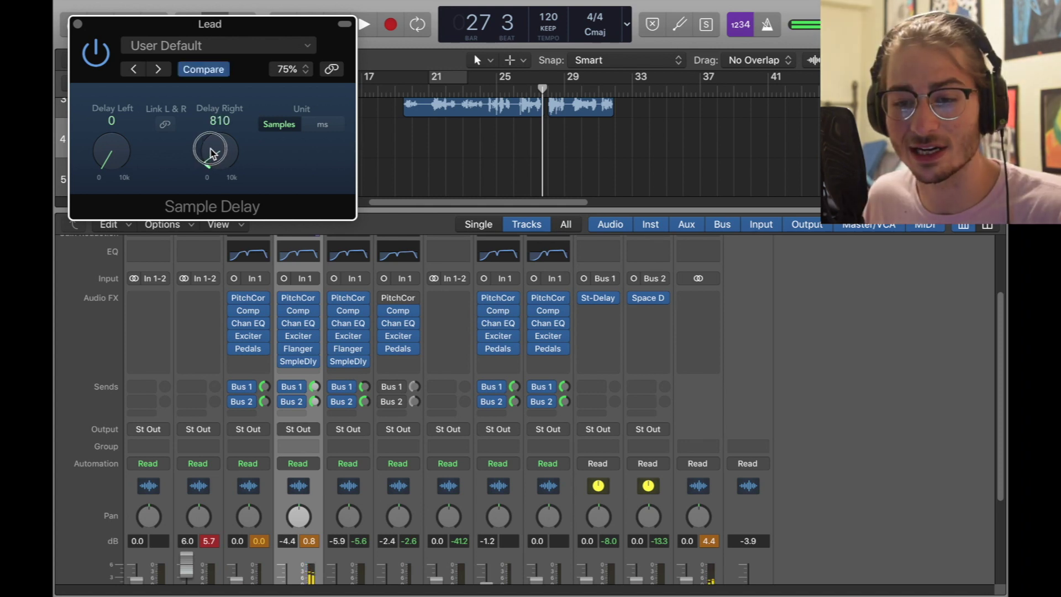
pyautogui.click(78, 24)
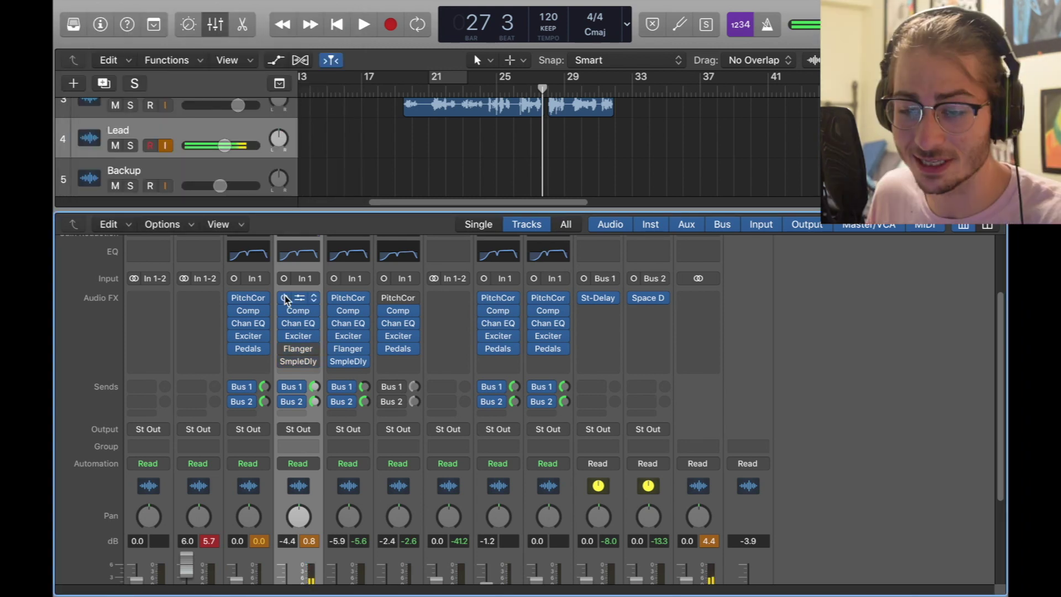
# Bypass the new Lead channel's Pitch Correction and its Bus 1 and Bus 2 sends for comparison, and switch the sends back on.
pyautogui.click(284, 299)
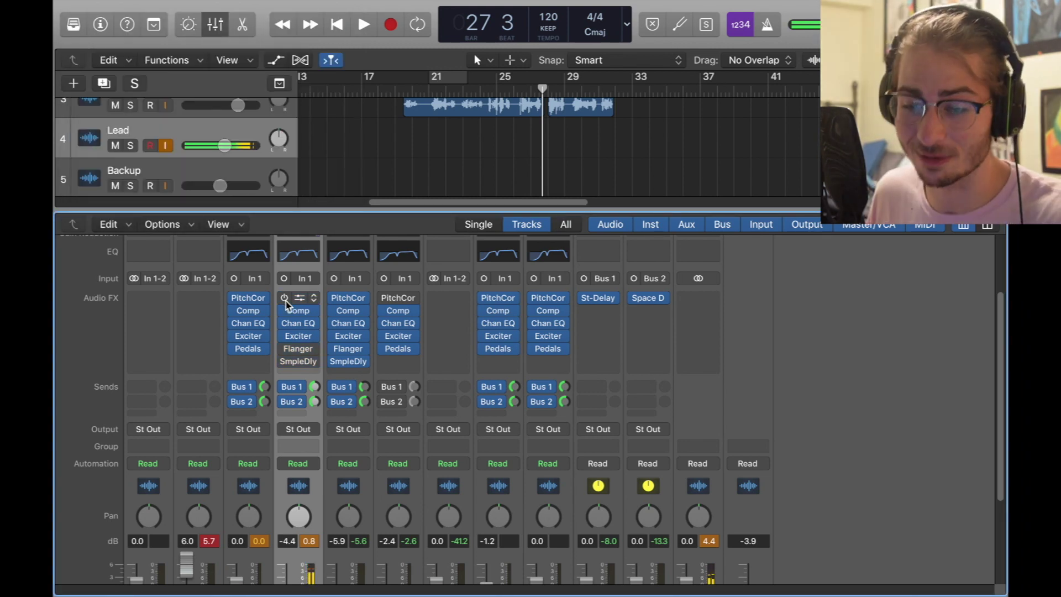
pyautogui.click(282, 388)
pyautogui.click(283, 402)
pyautogui.click(368, 400)
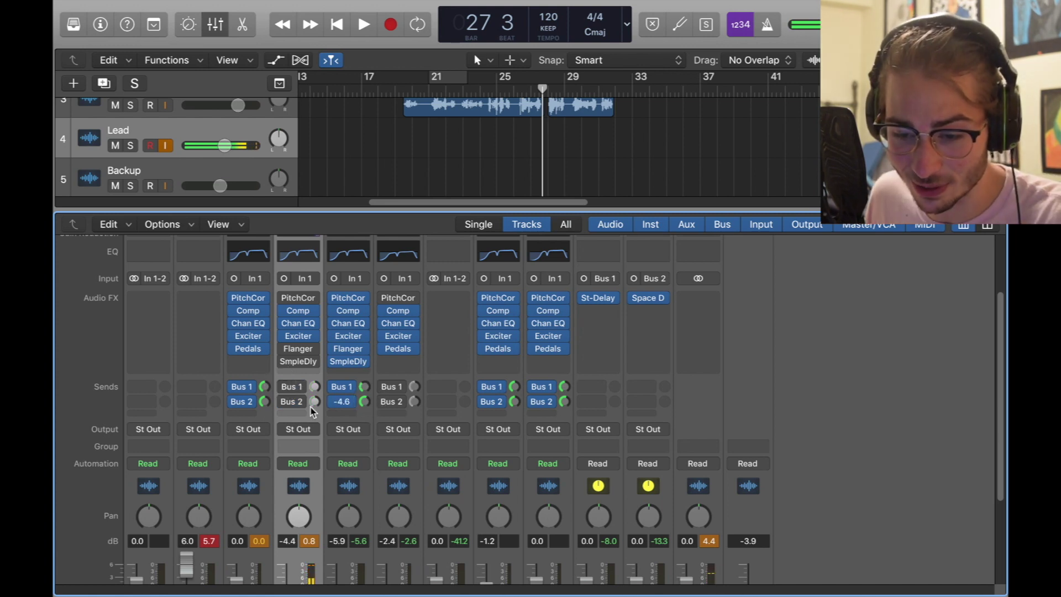
pyautogui.moveTo(311, 402)
pyautogui.mouseDown()
pyautogui.moveTo(315, 391)
pyautogui.moveTo(326, 409)
pyautogui.mouseUp()
pyautogui.click(371, 388)
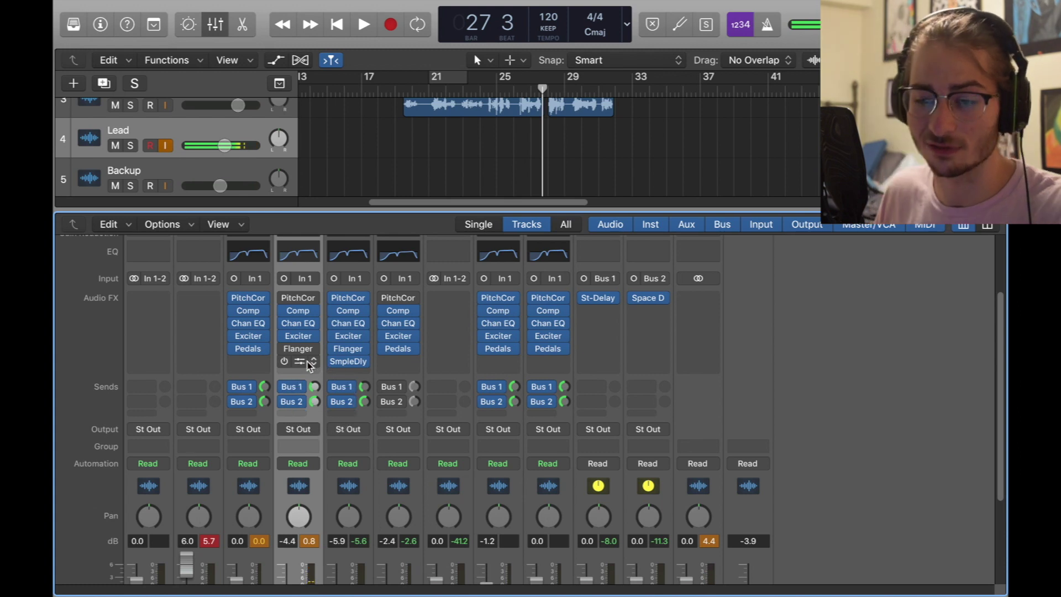
# Lower the new Lead track's volume to -7.2 dB and copy both vocal regions onto it from the Lead track above.
pyautogui.scroll(2, 513, 154)
pyautogui.scroll(-2, 513, 154)
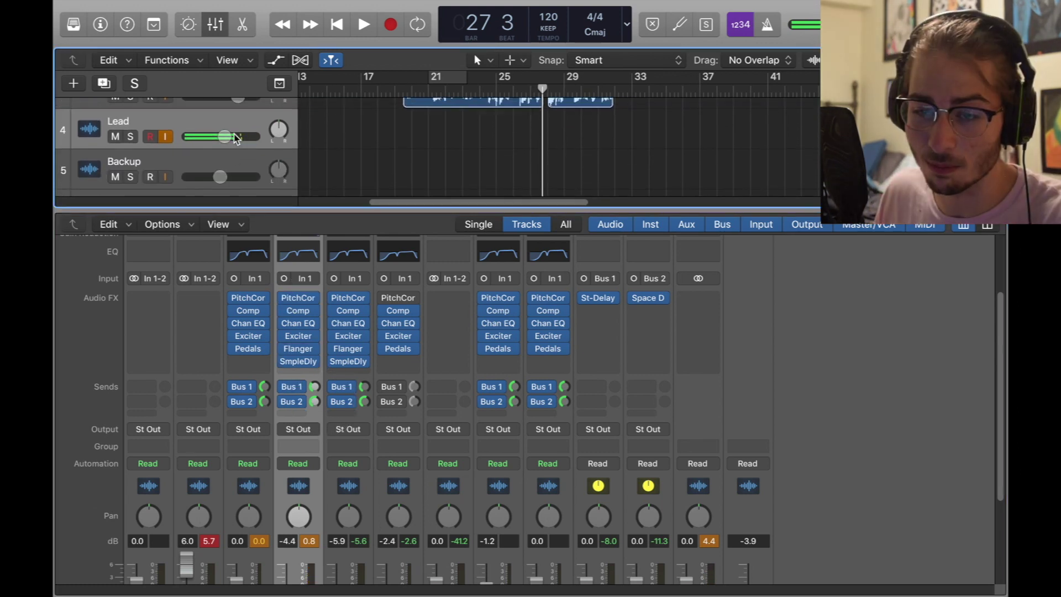
pyautogui.moveTo(225, 140); pyautogui.dragTo(218, 140)
pyautogui.scroll(2, 470, 144)
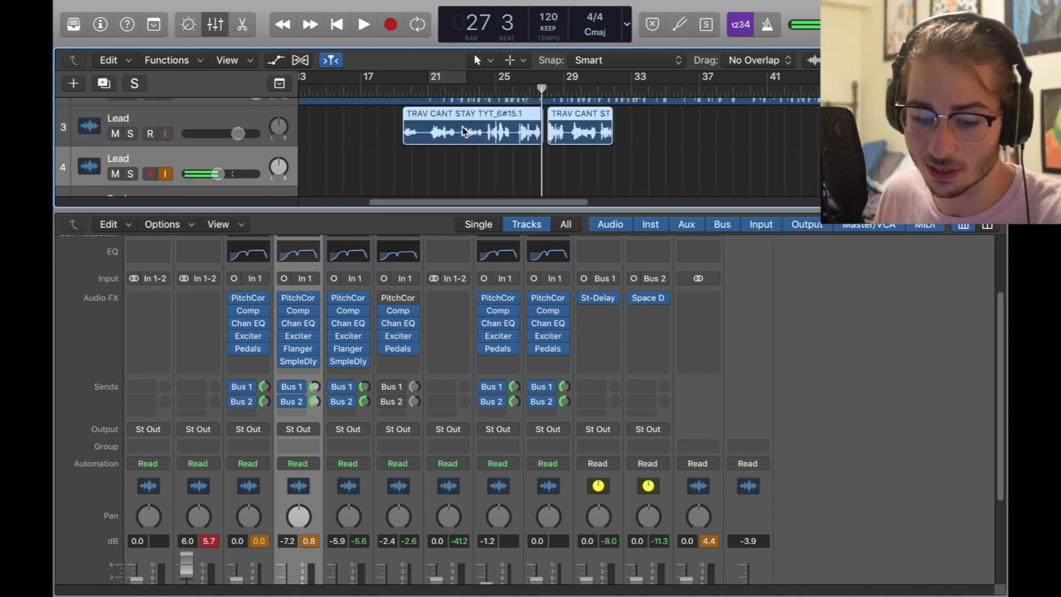
pyautogui.moveTo(476, 161); pyautogui.dragTo(466, 156)
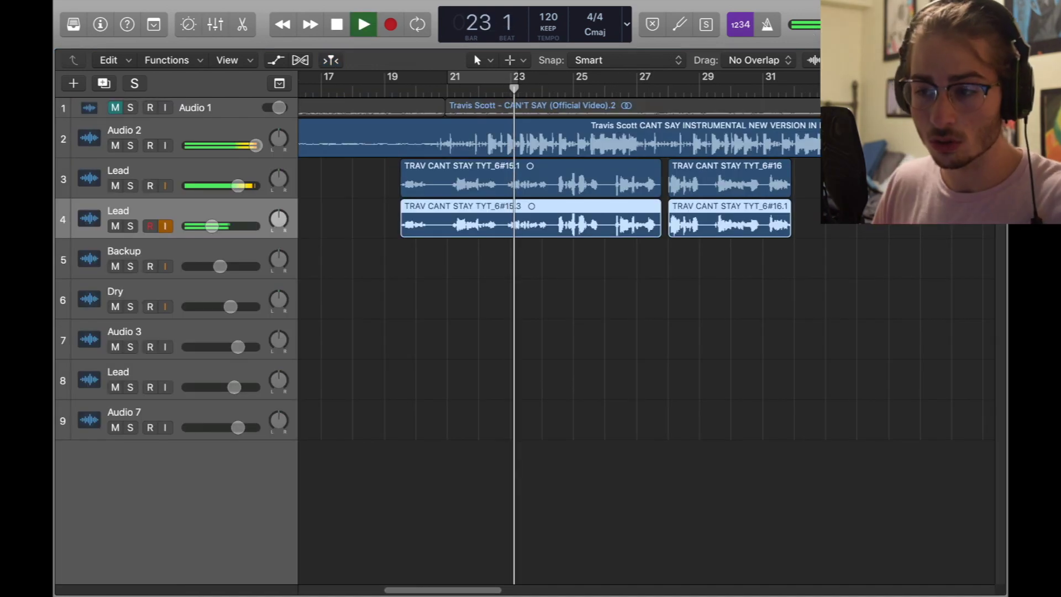